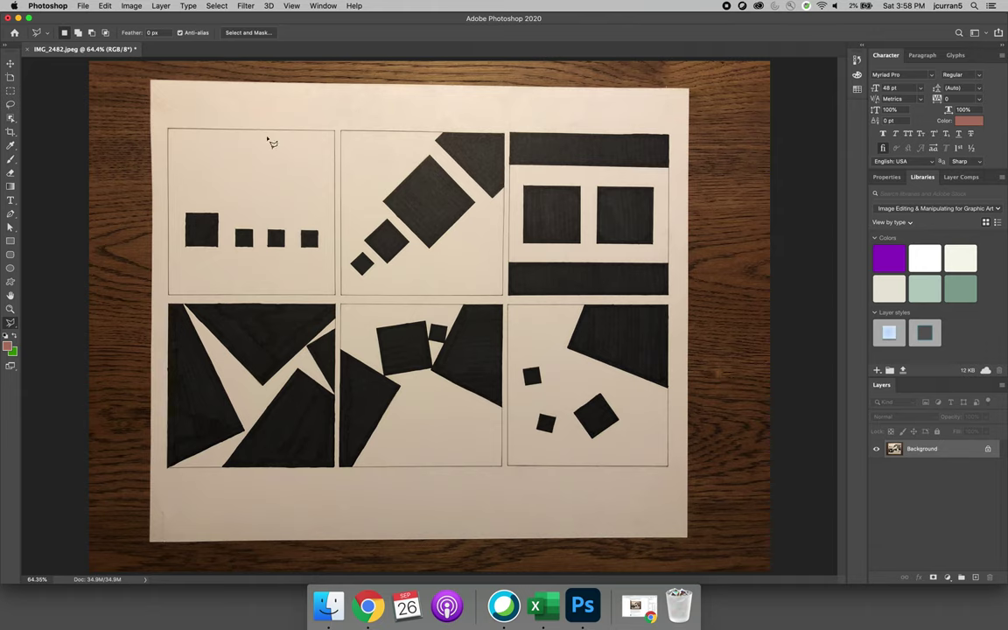
- Turn on rulers with View > Rulers, after opening and closing the File menu unused
click(84, 5)
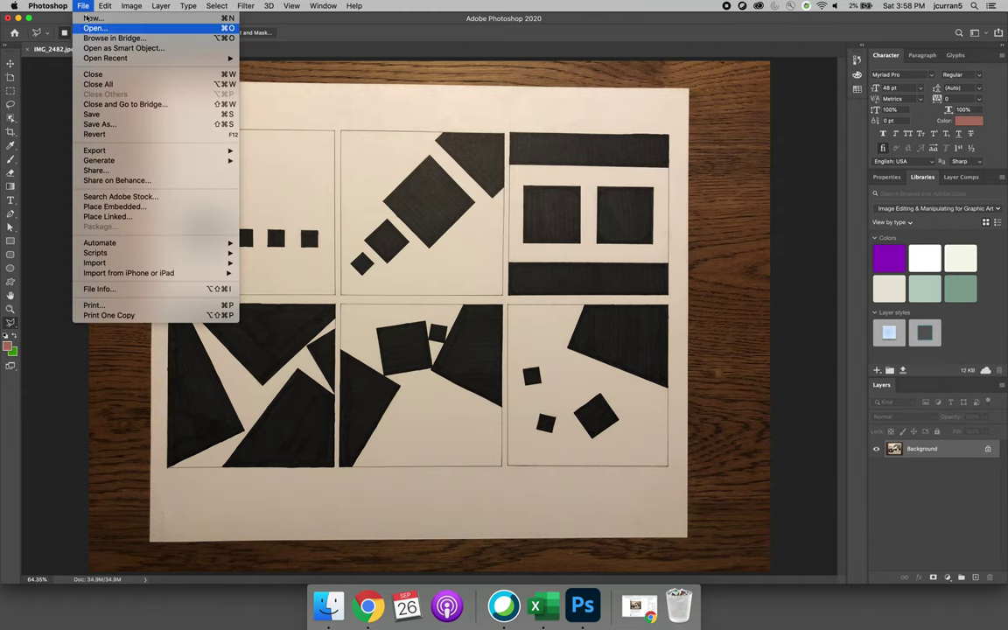
click(63, 53)
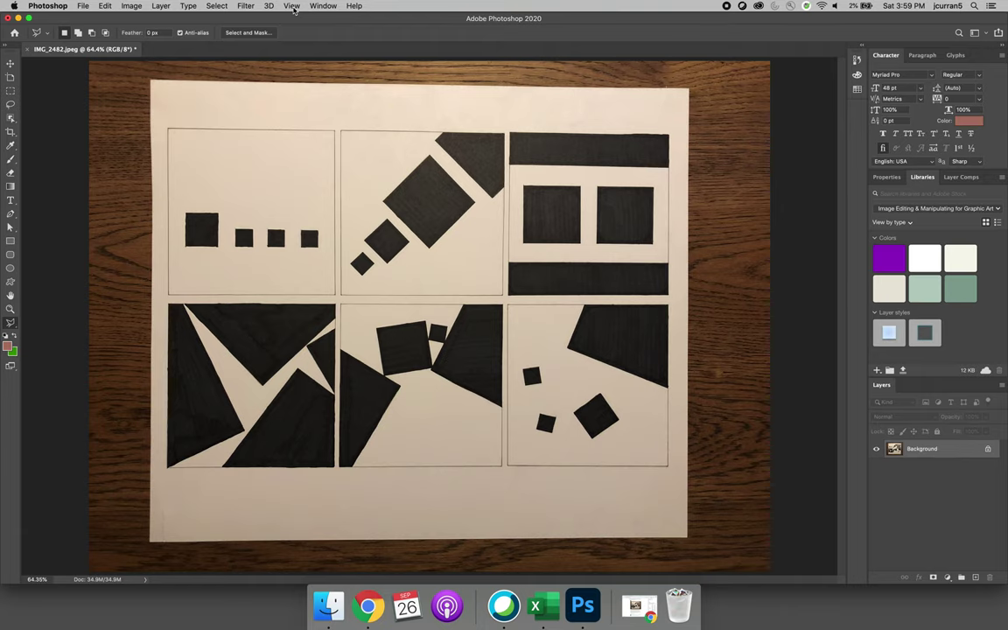
click(82, 6)
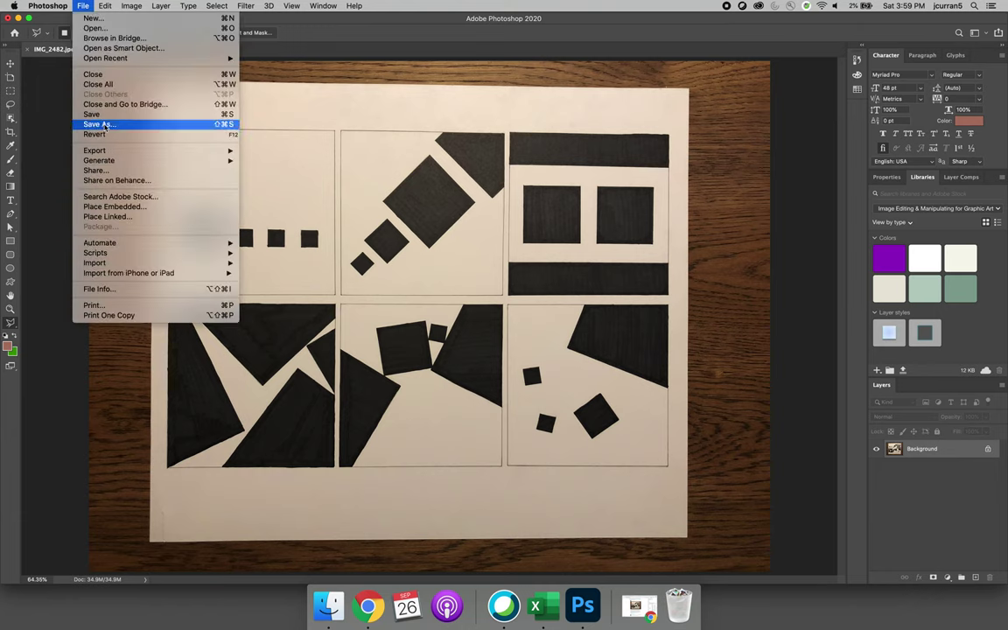
click(39, 104)
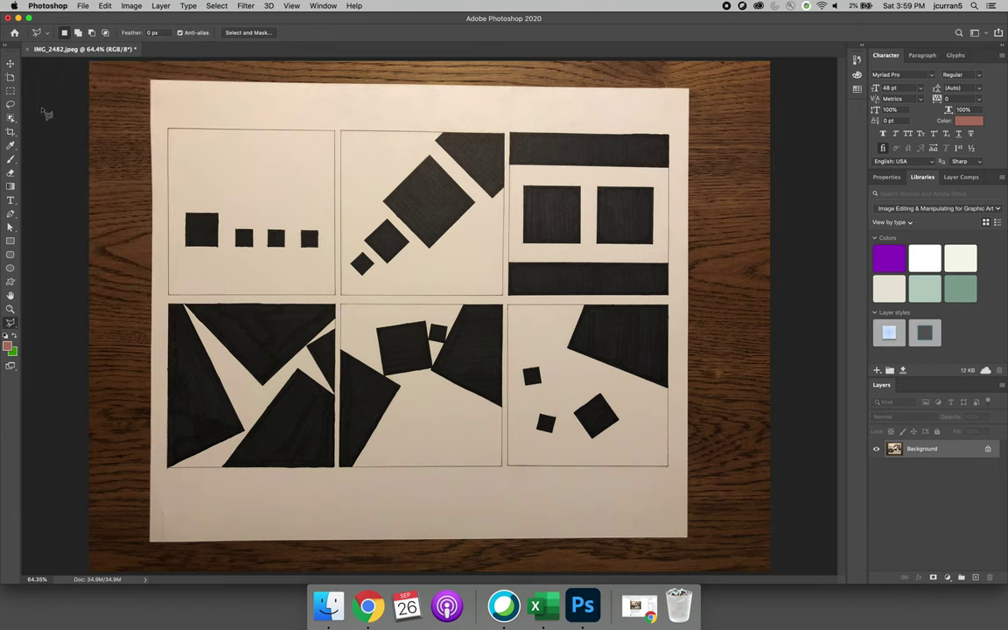
click(292, 6)
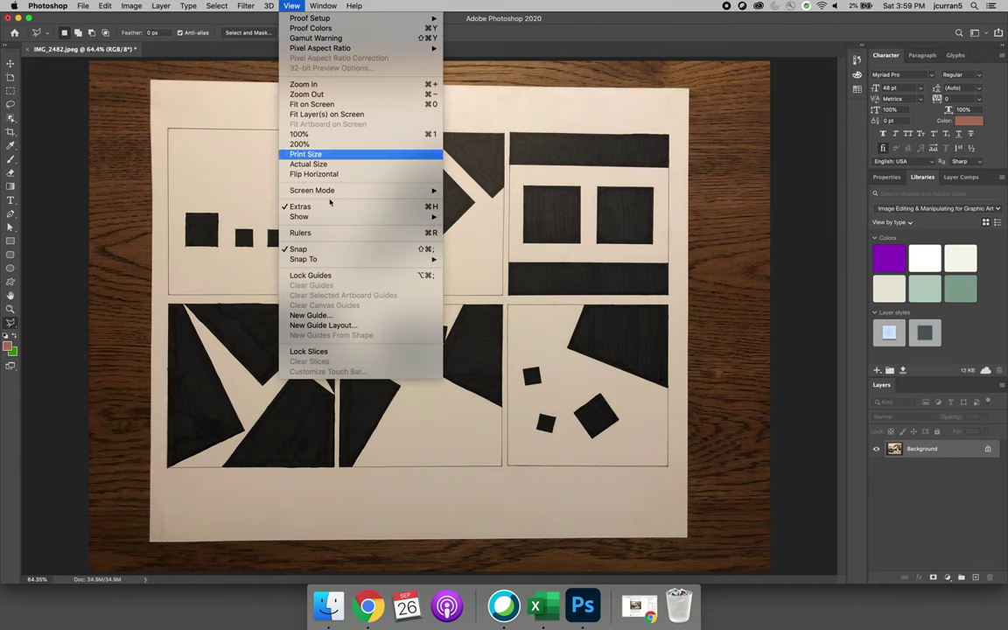
click(315, 236)
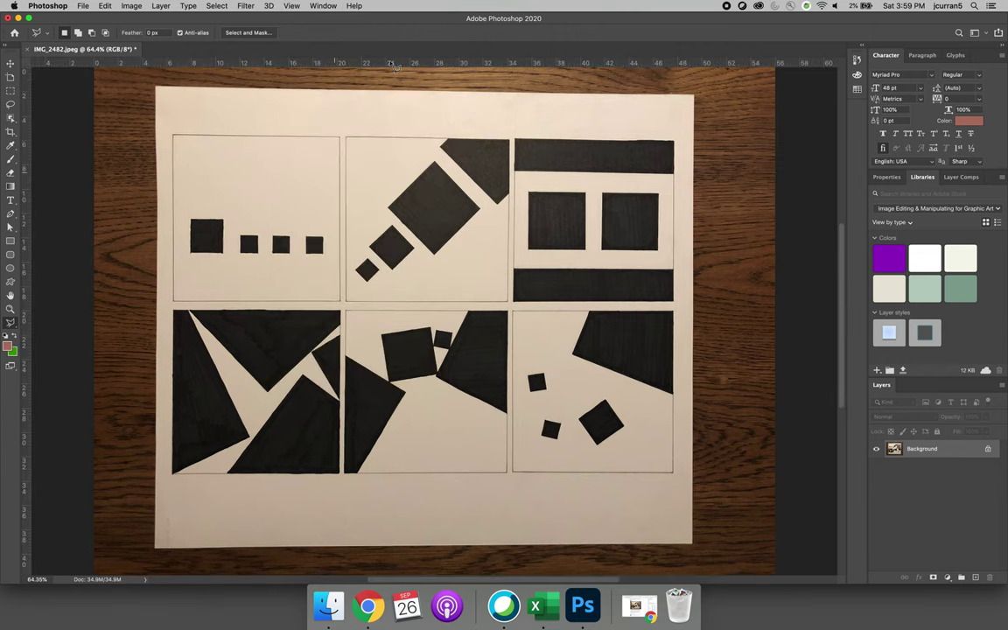
- Drag guides to the panels' top, bottom and left edges, and start one on the right edge
drag(390, 74, 392, 107)
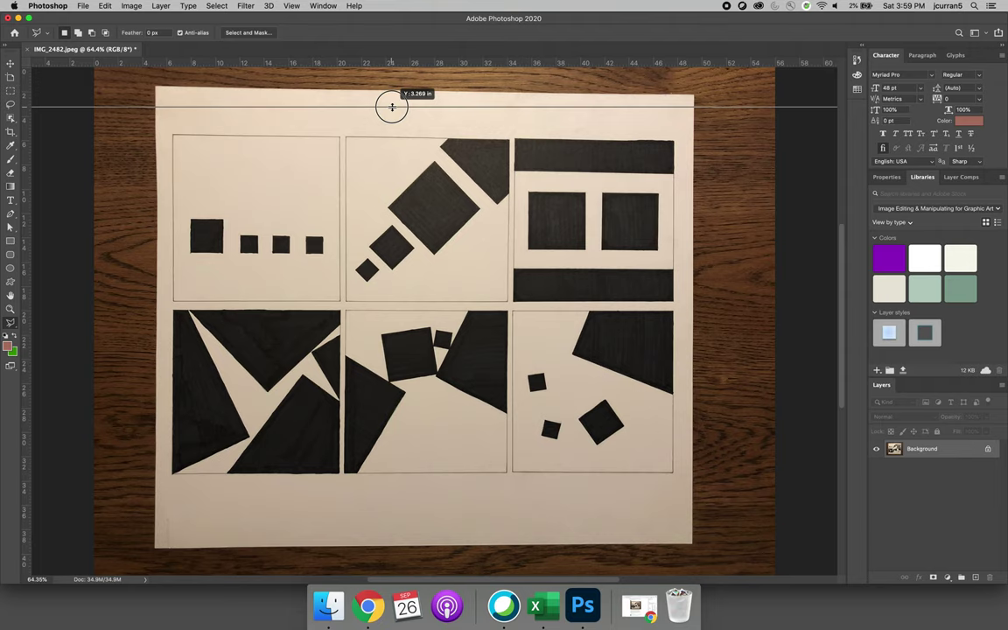
drag(392, 107, 390, 135)
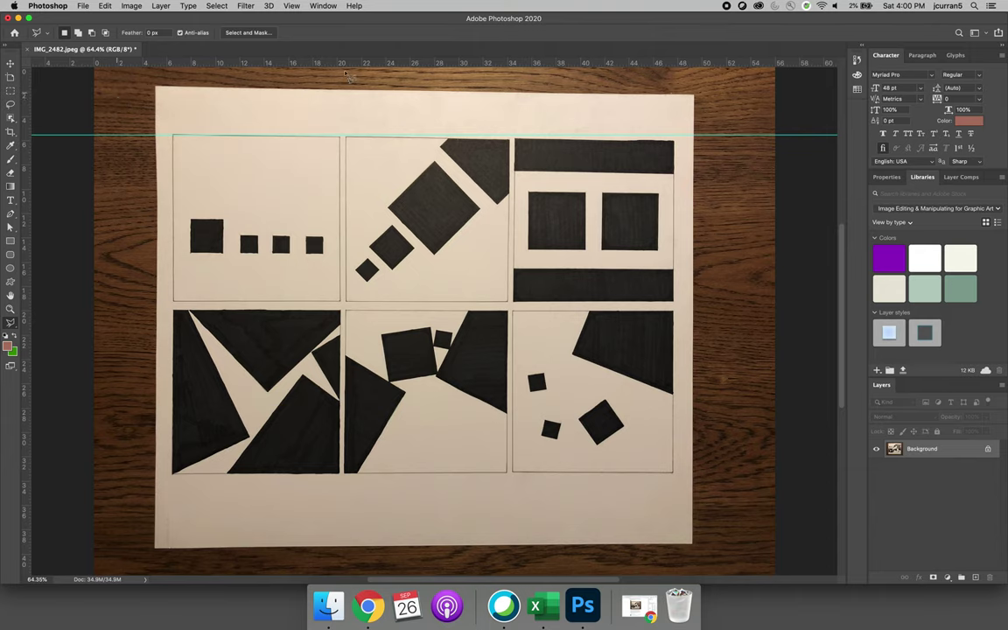
drag(351, 65, 371, 473)
mouse_move(26, 253)
mouse_down()
mouse_move(172, 261)
mouse_move(29, 256)
mouse_up()
key(super+z)
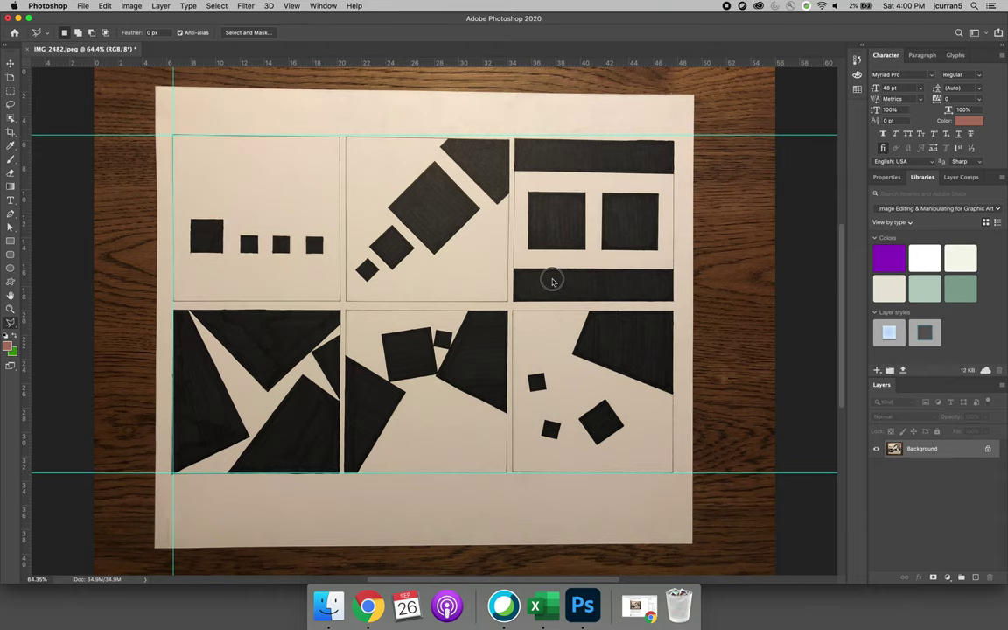
drag(661, 269, 673, 272)
- Switch from the Lasso to the Polygonal Lasso tool via the extra tools list
click(10, 104)
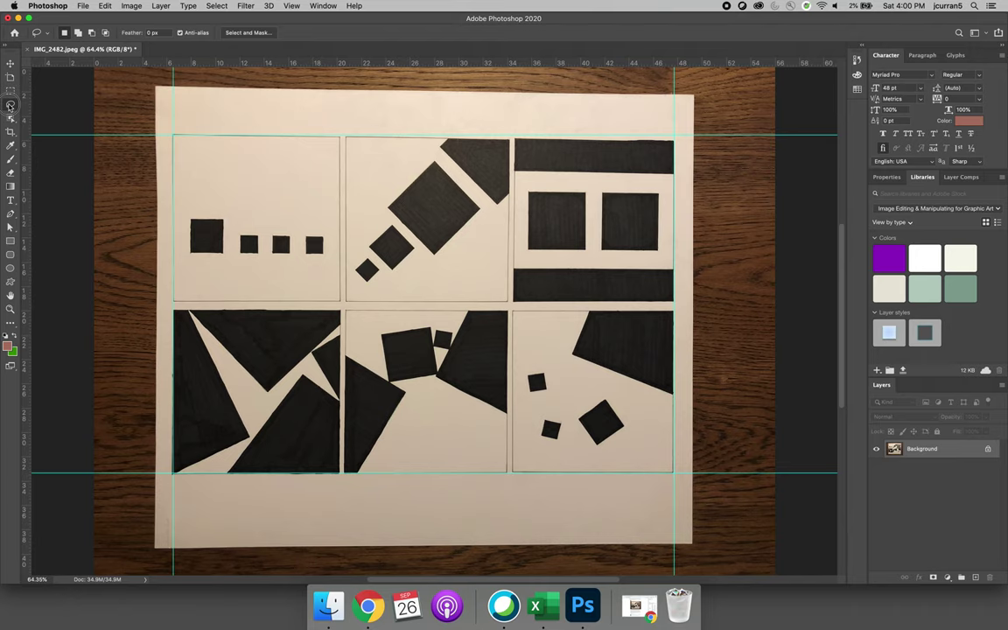
click(11, 326)
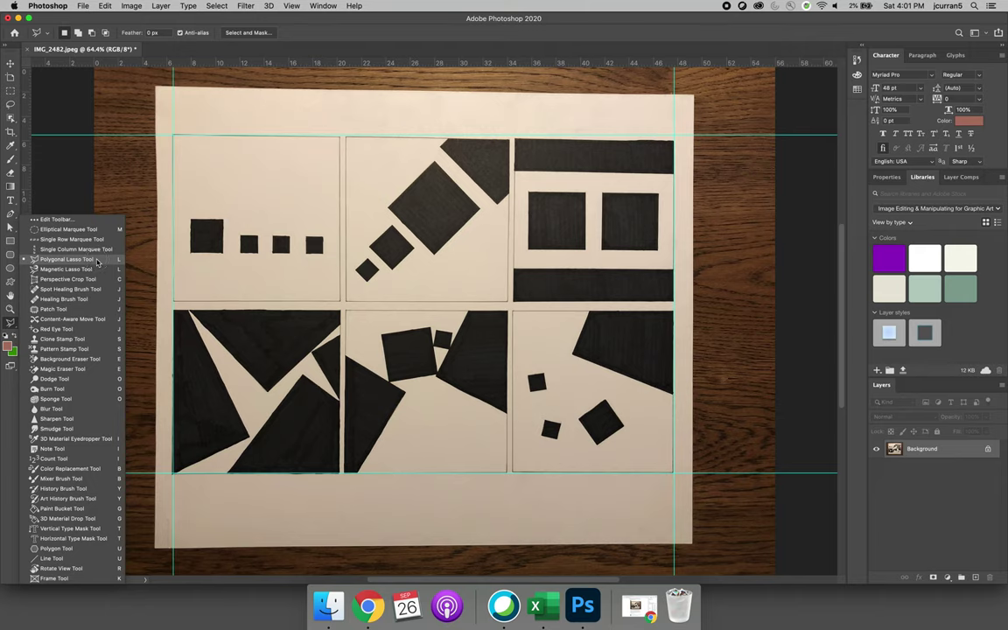
click(97, 260)
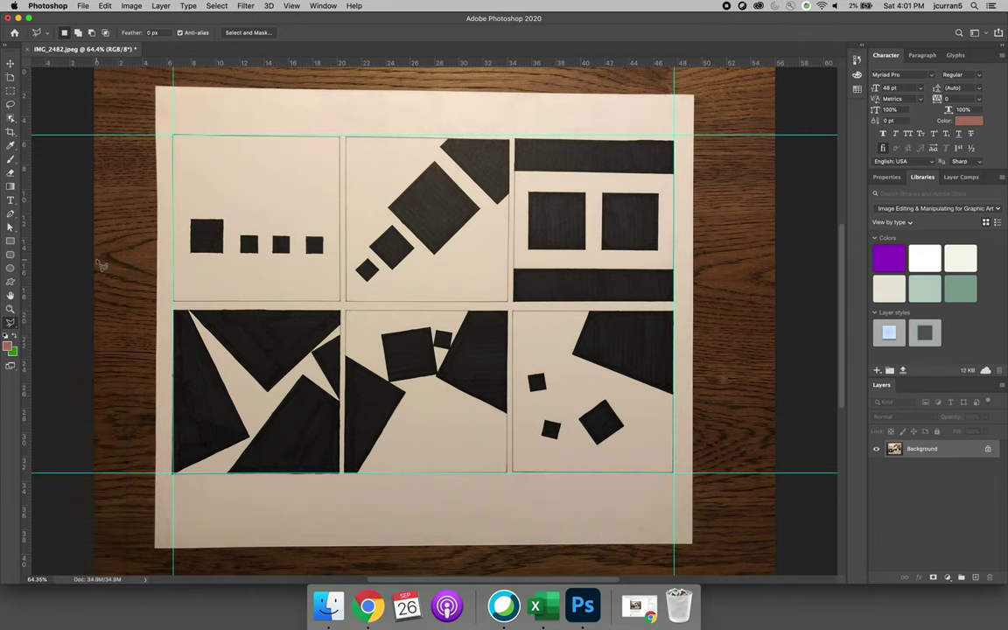
- Outline the six panels with a polygonal selection through the four guide corners
click(174, 137)
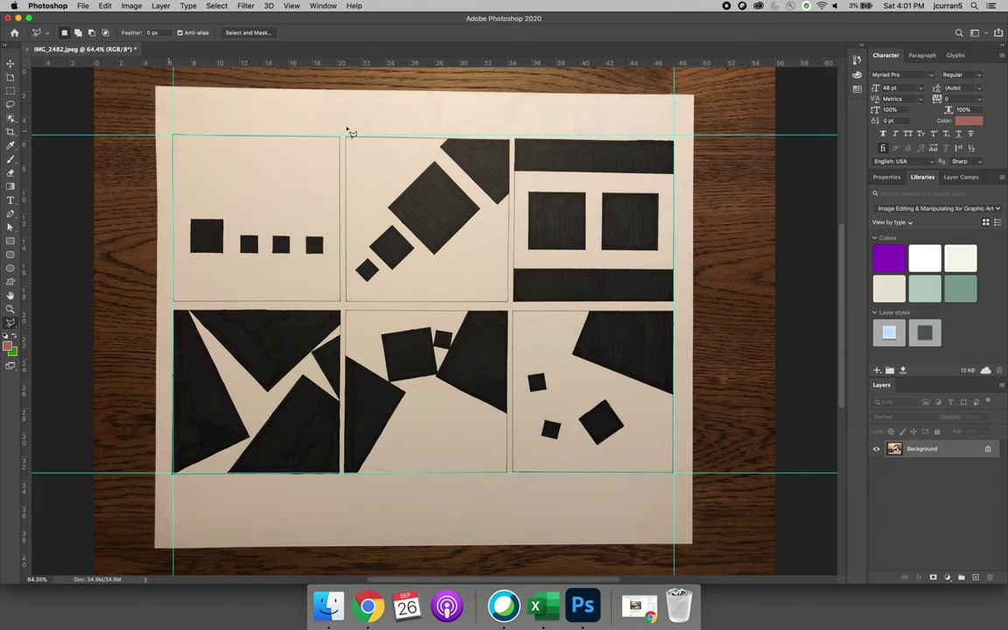
click(681, 139)
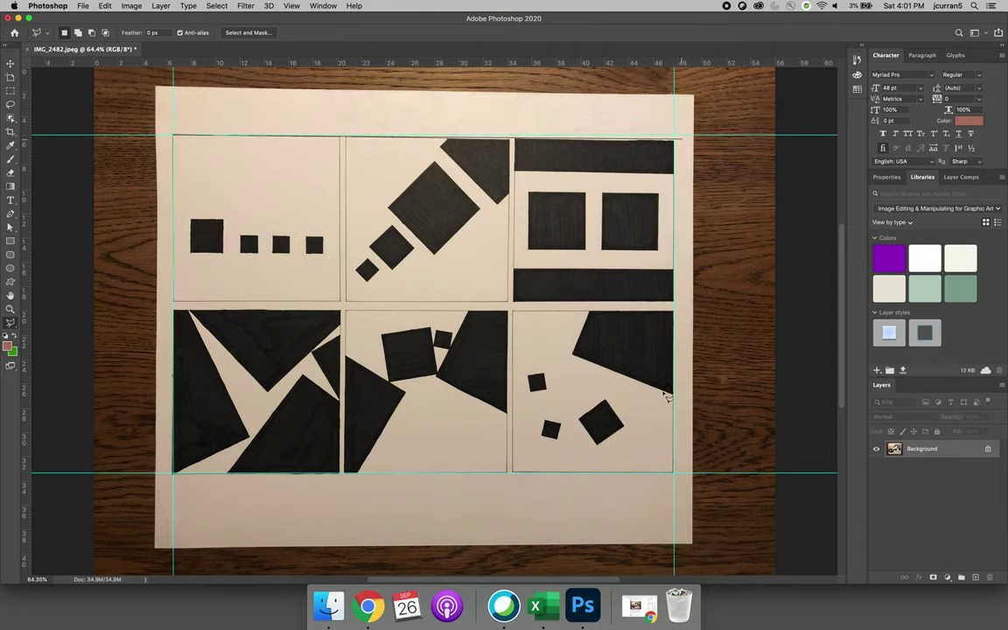
click(678, 475)
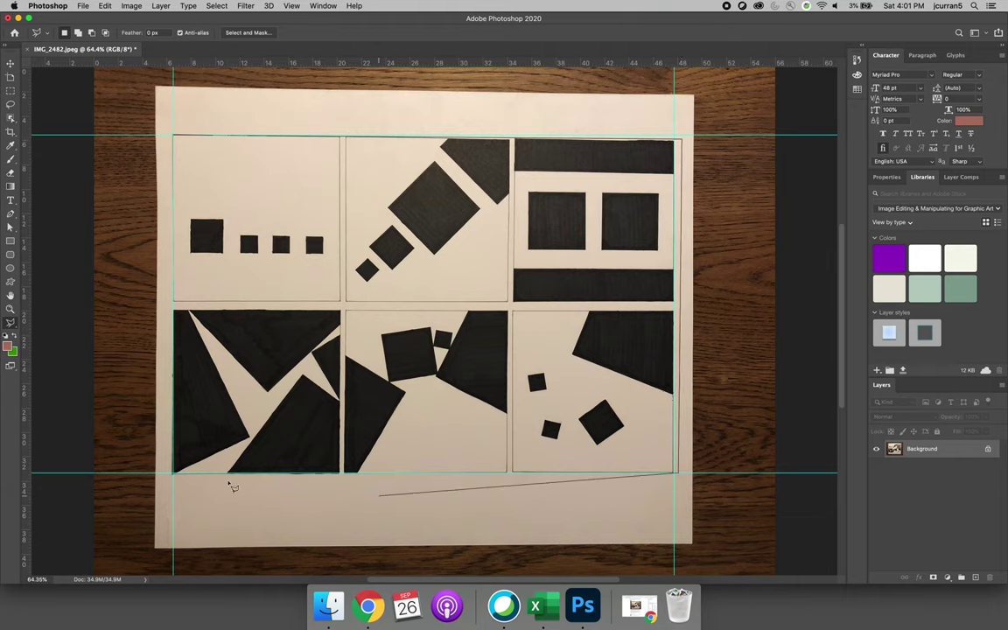
click(166, 478)
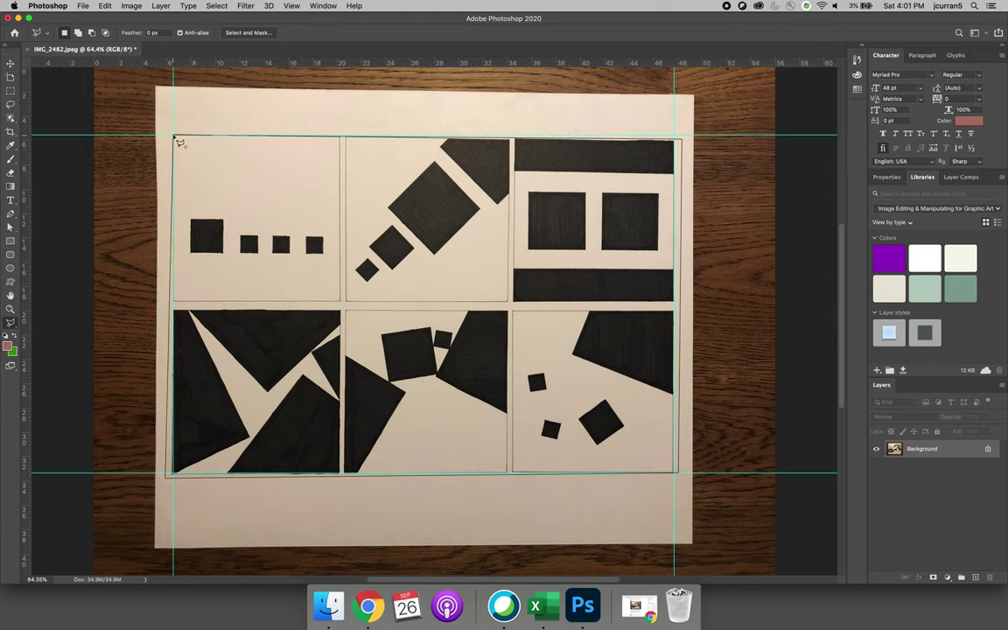
key(Escape)
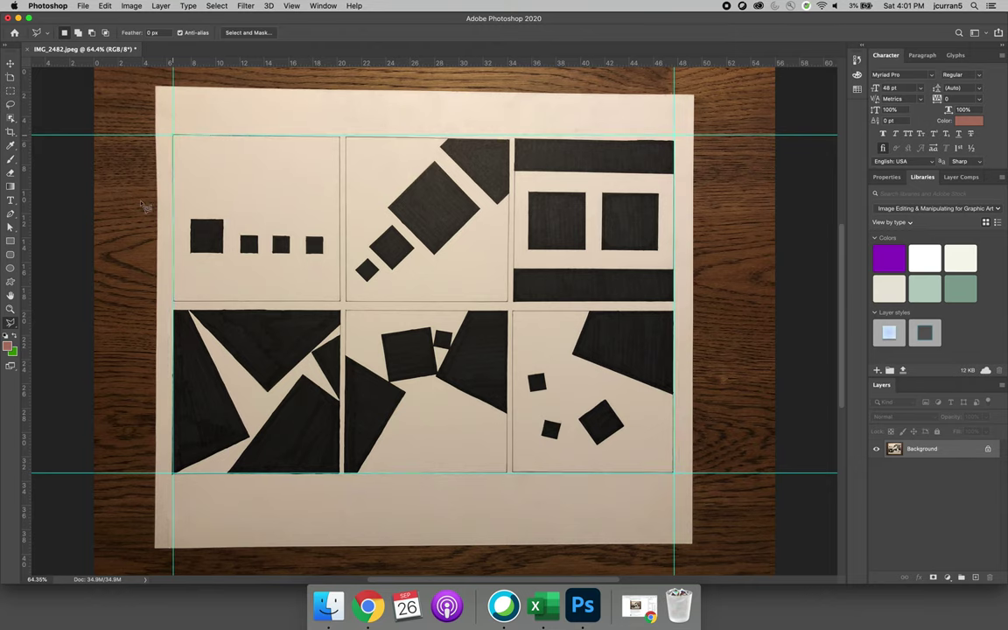
key(Return)
- Free Transform the selection, adjusting the top-right corner to straighten the grid (H 102.06%, -0.78°)
click(105, 6)
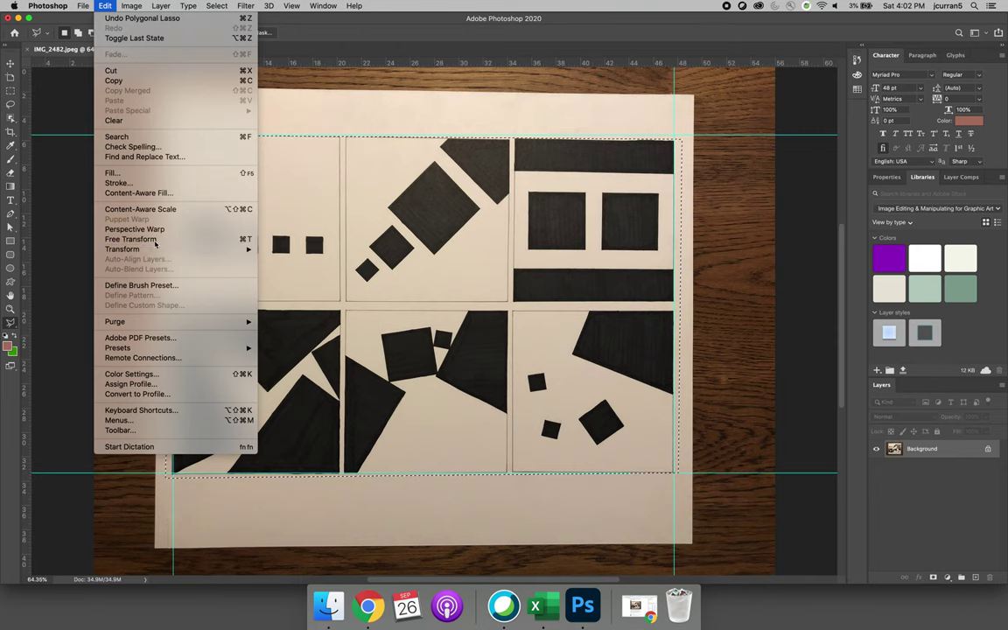
click(155, 238)
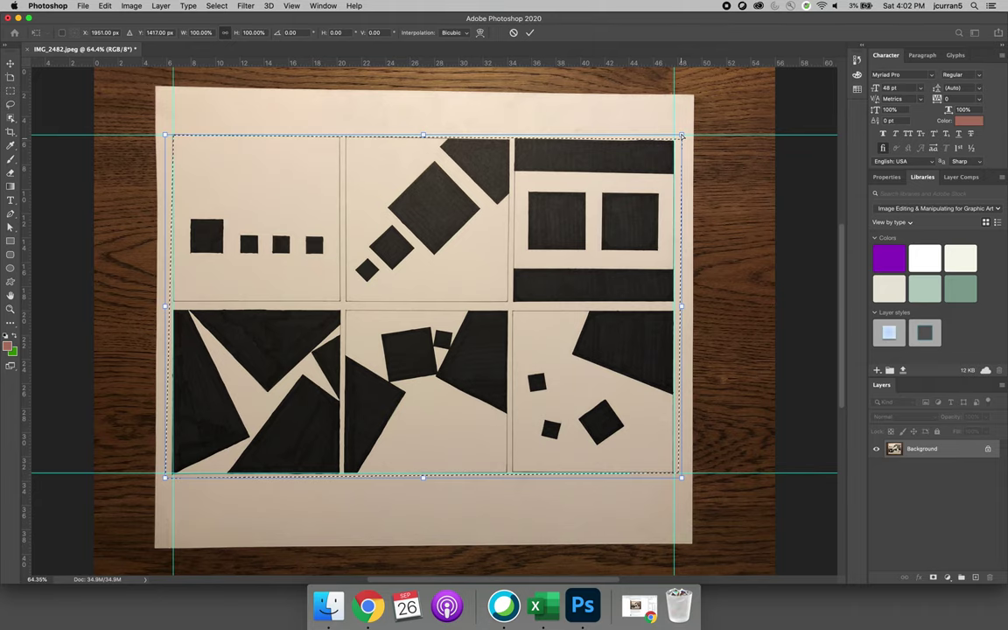
click(682, 135)
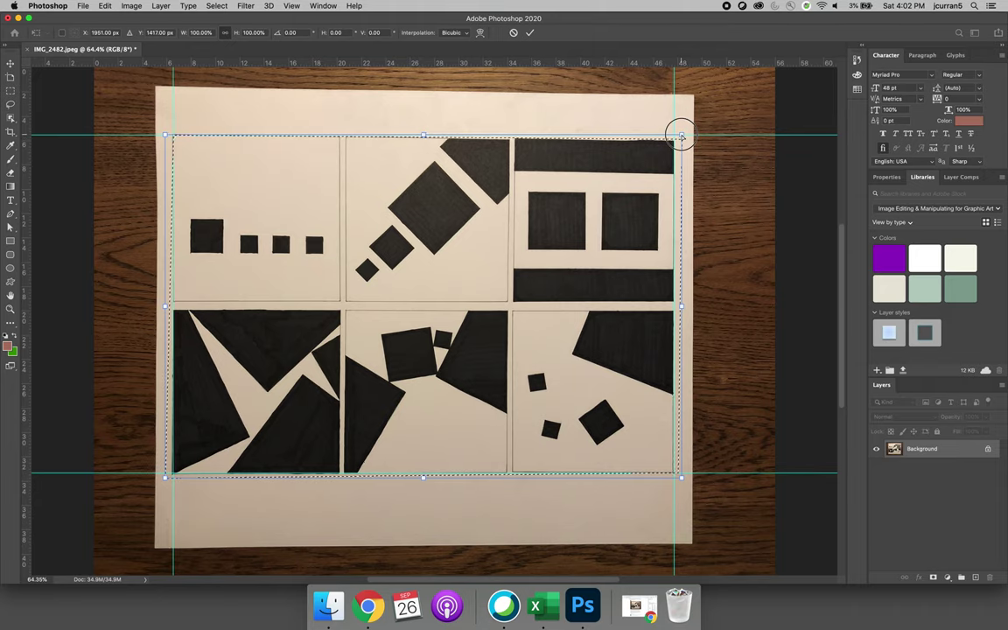
drag(682, 135, 681, 110)
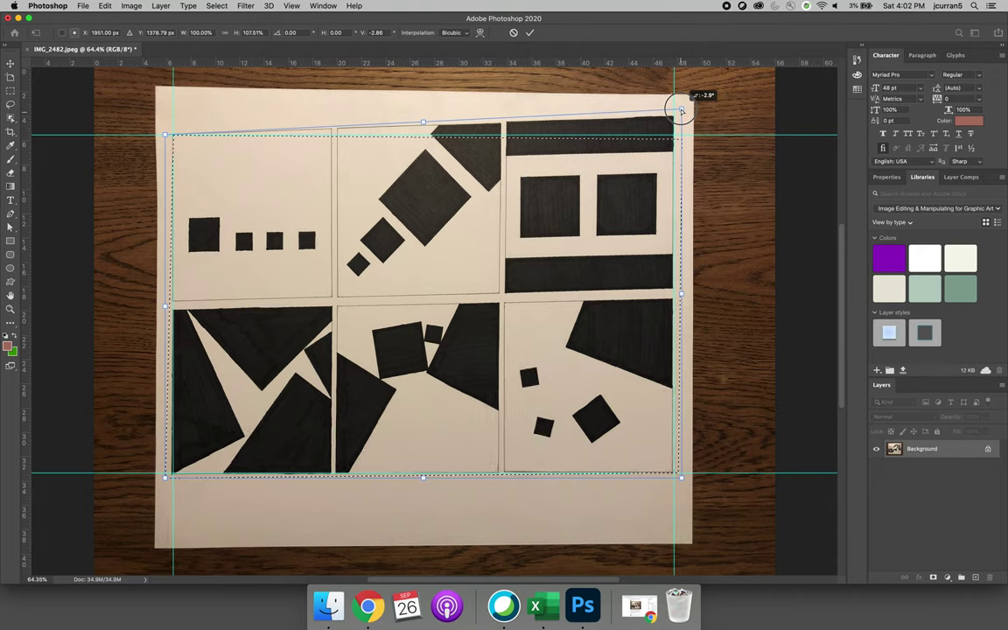
drag(682, 111, 681, 128)
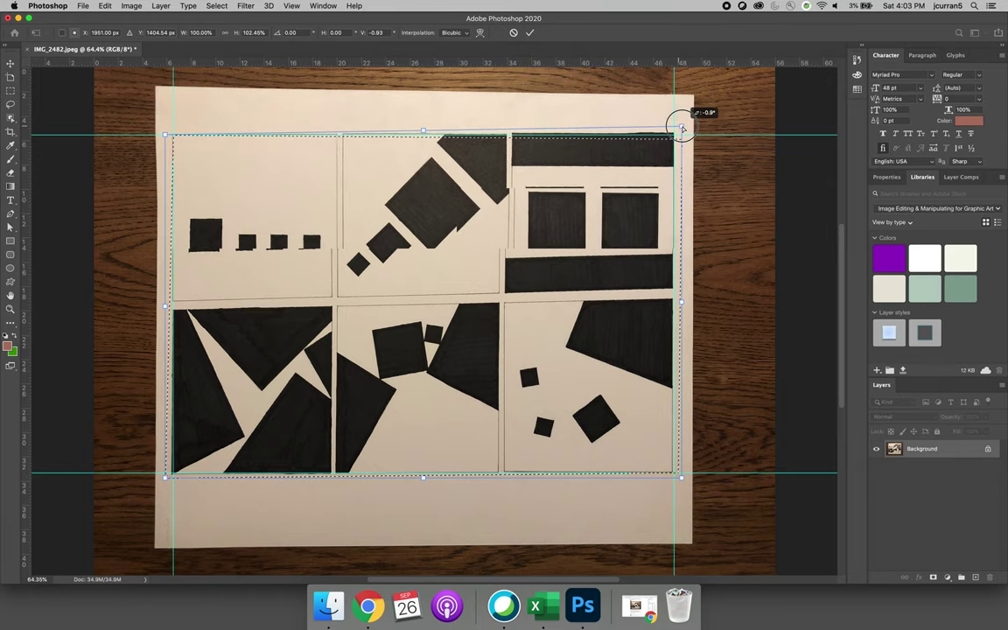
drag(681, 128, 682, 129)
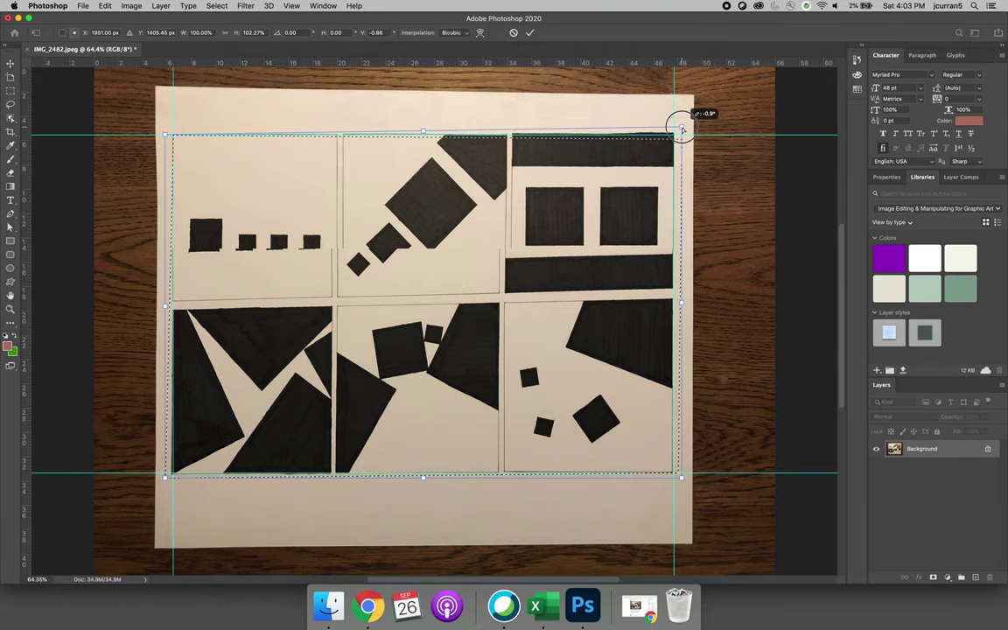
drag(682, 128, 682, 130)
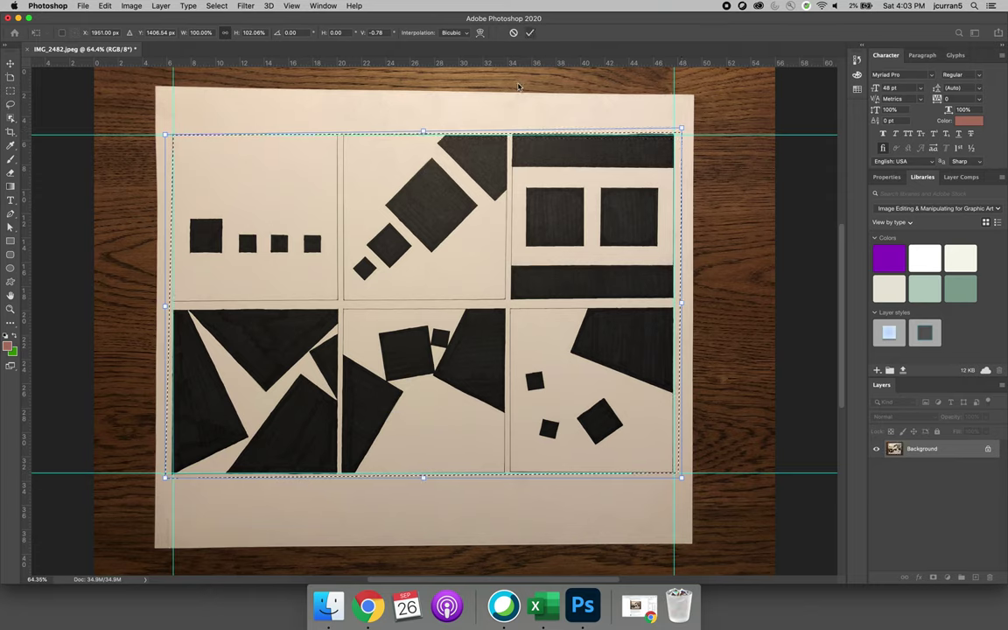
key(Return)
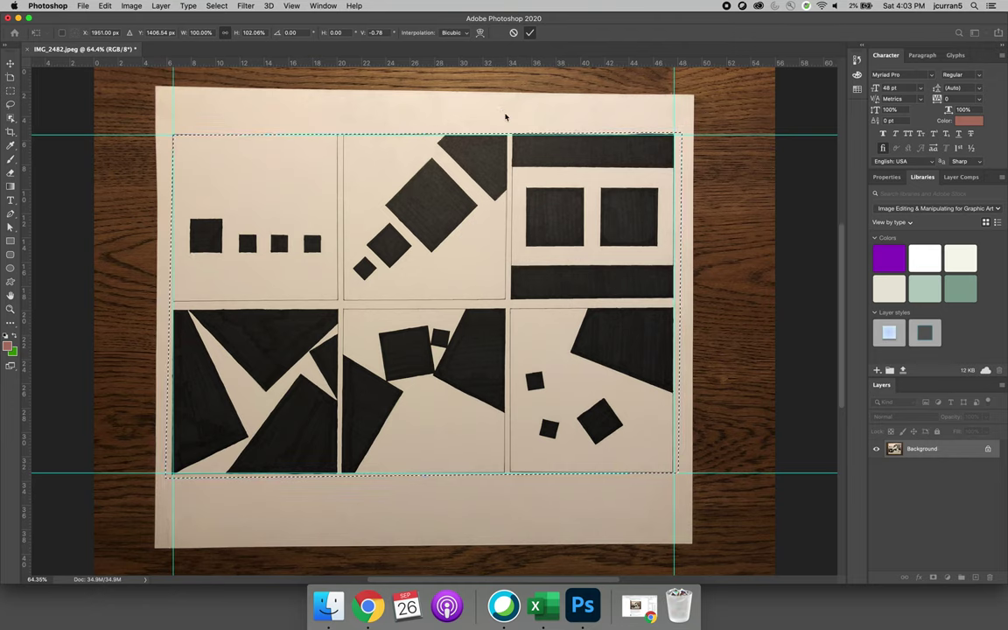
- Deselect the grid with Cmd+D and remove all guides with View > Clear Guides
key(super+d)
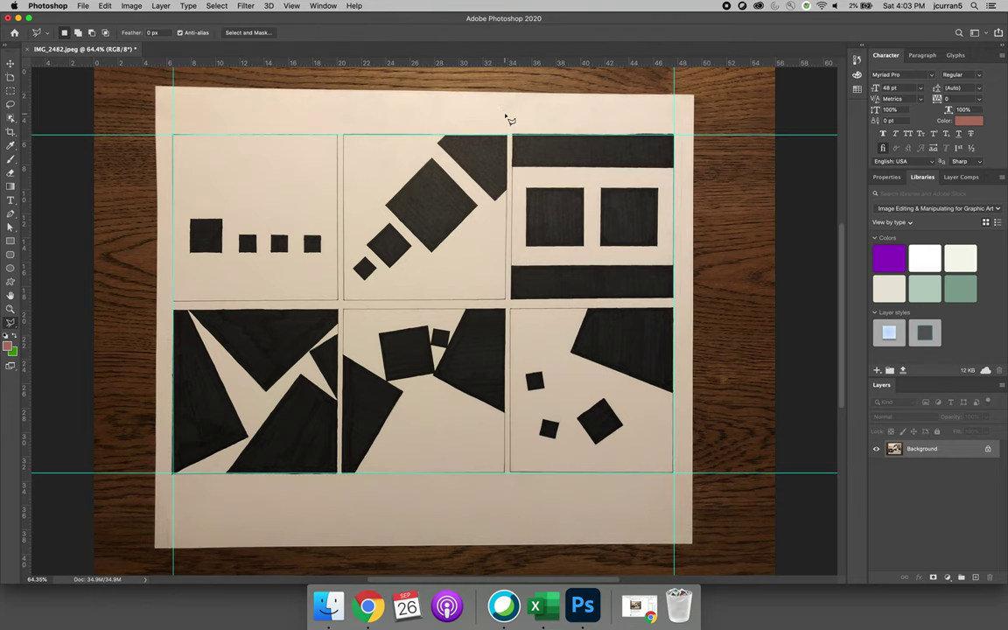
key(super+z)
key(super+d)
click(292, 6)
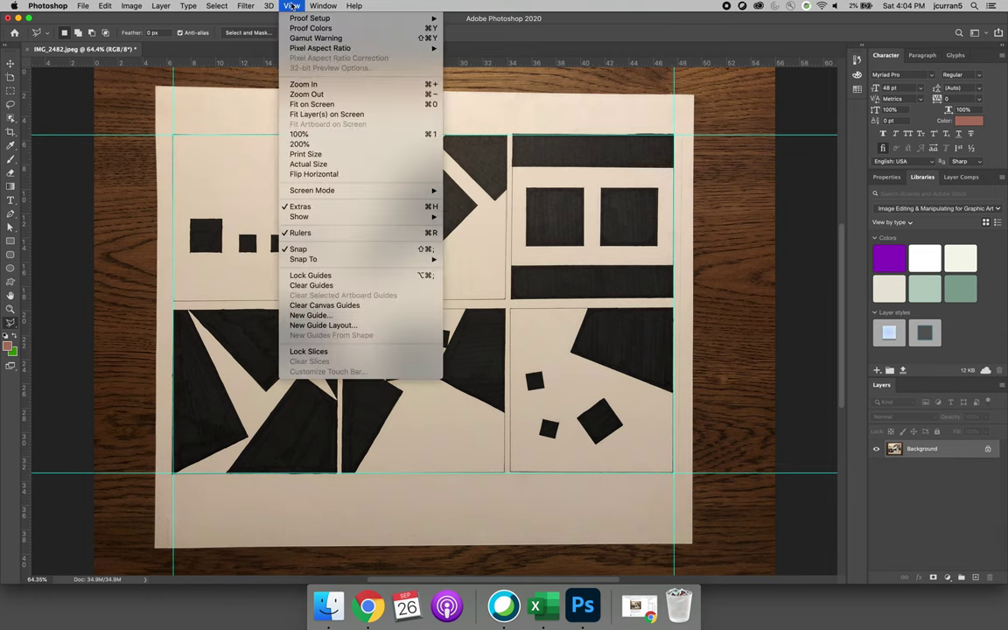
click(317, 286)
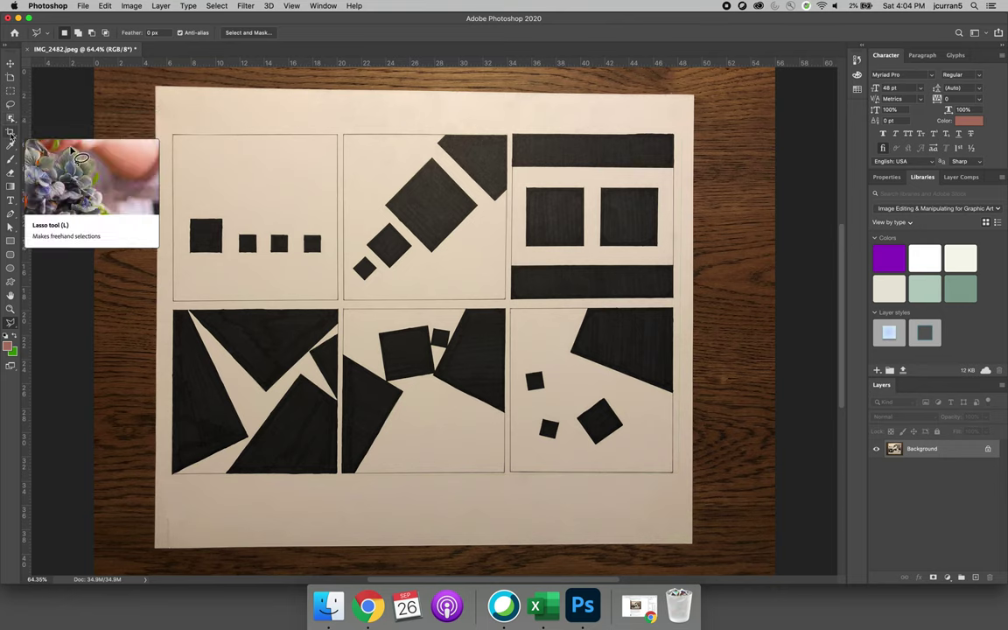
- Choose the Crop tool with the W x H x Resolution preset and select the width field
click(10, 132)
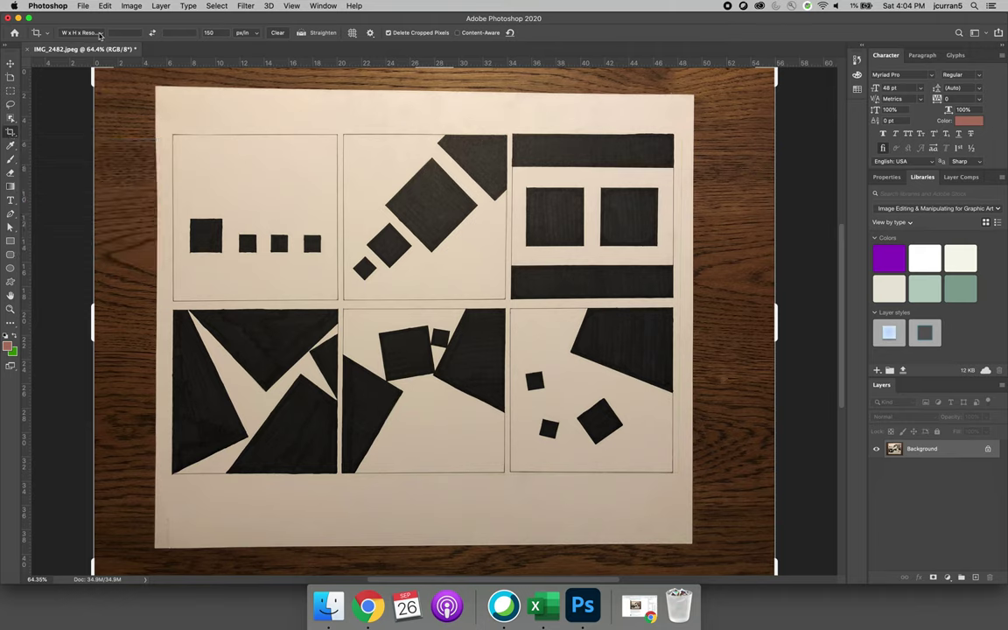
click(99, 35)
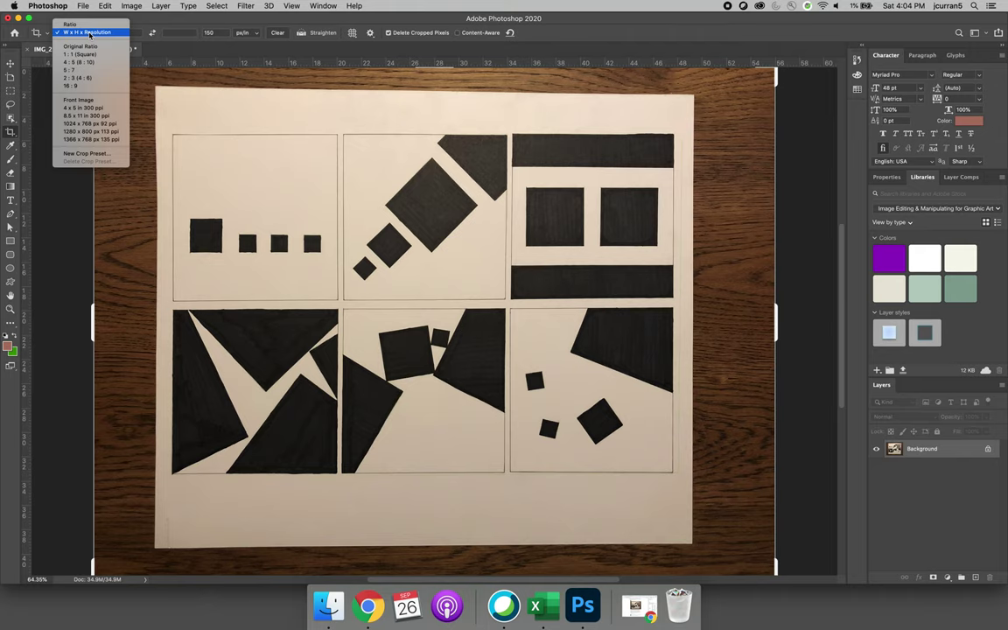
click(89, 33)
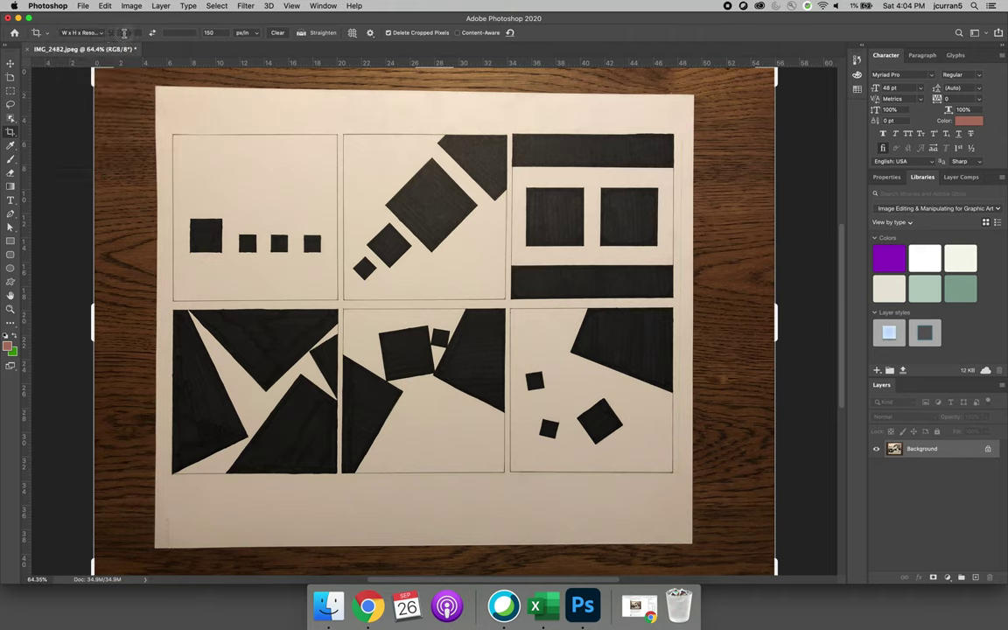
click(124, 33)
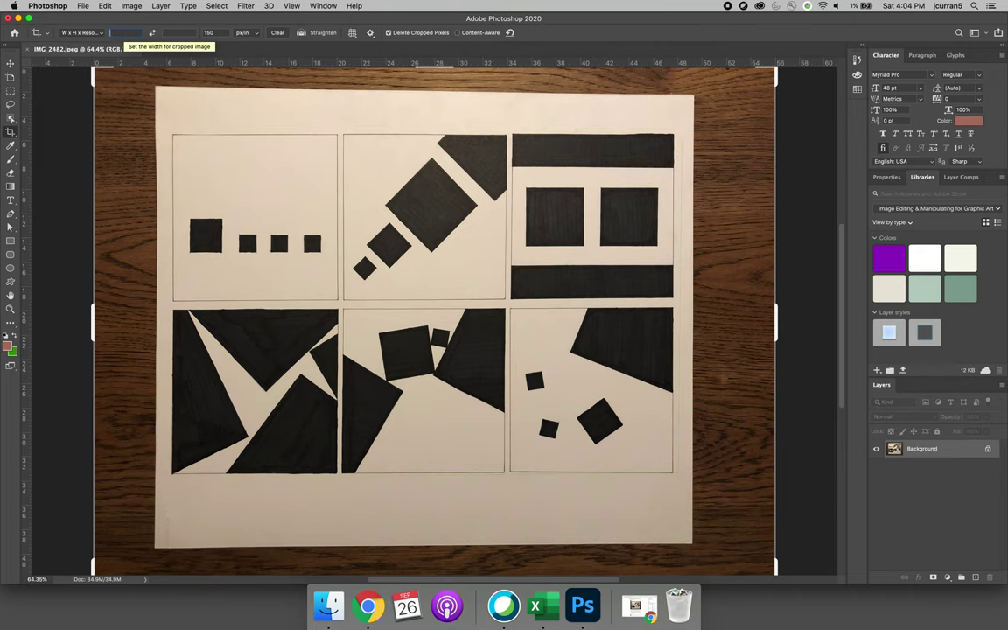
- Enter crop width 11 in, height 8.5 in and resolution 300 px/in, fixing an initial mix-up
text(8)
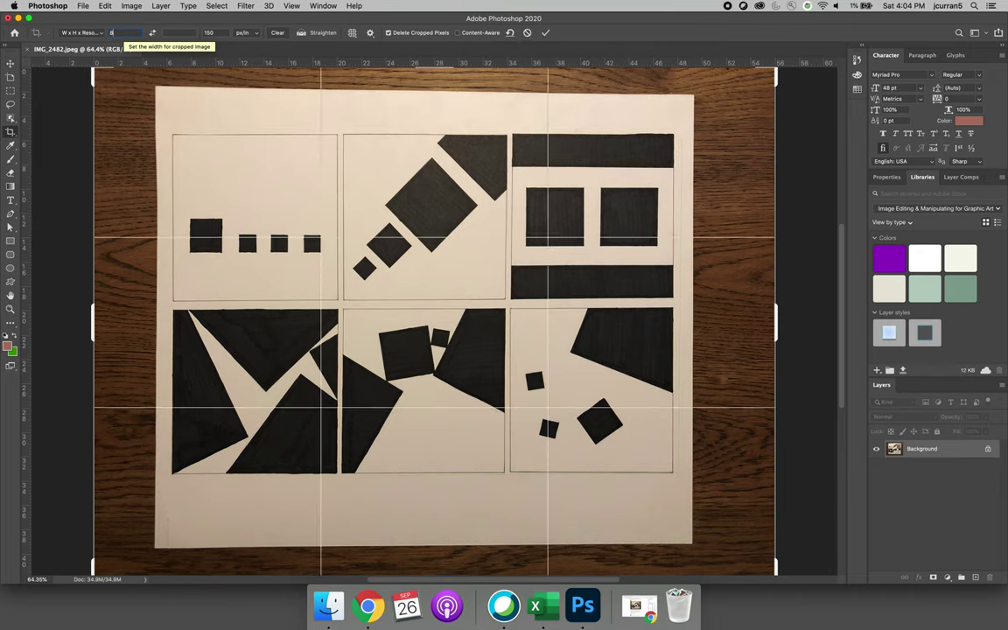
text(.5in)
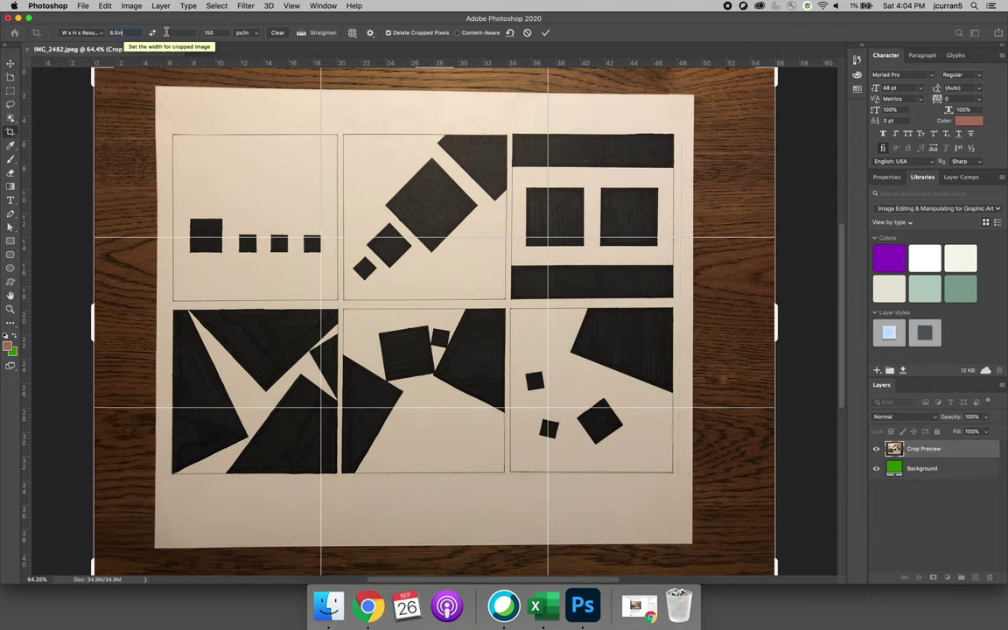
click(180, 33)
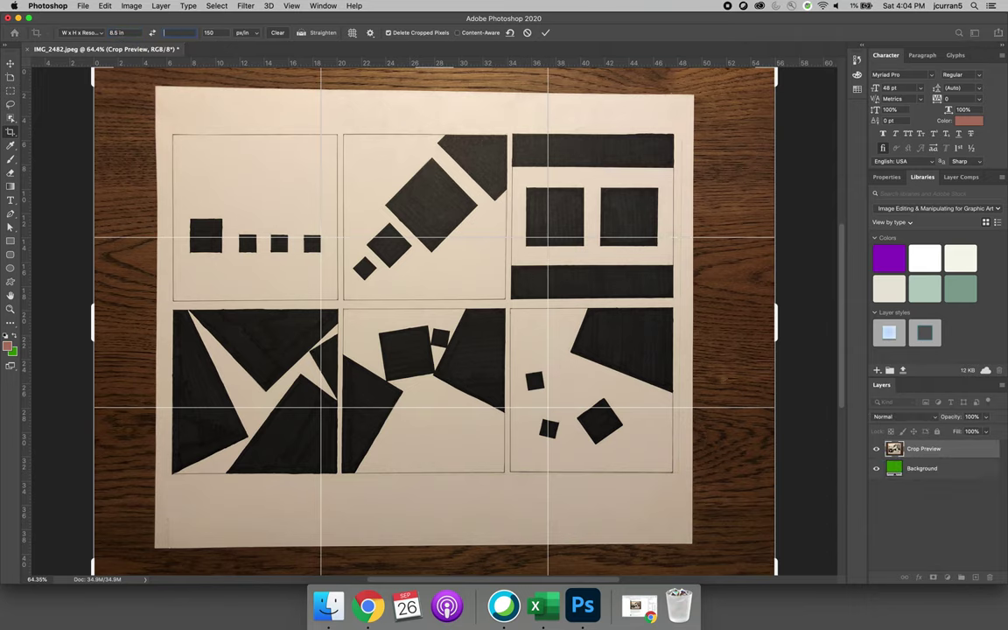
text(11in)
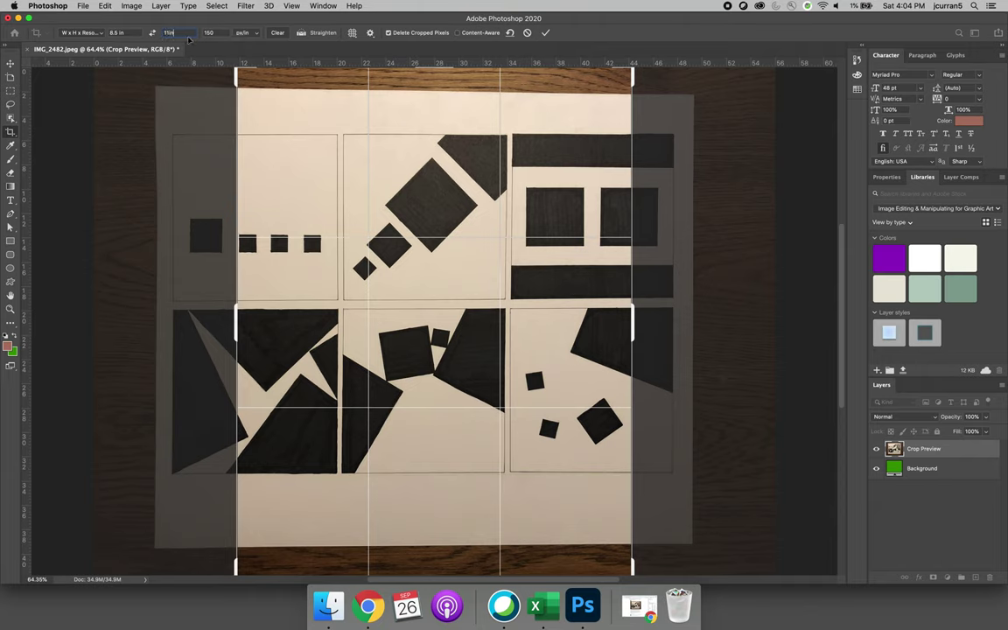
click(108, 32)
text(11)
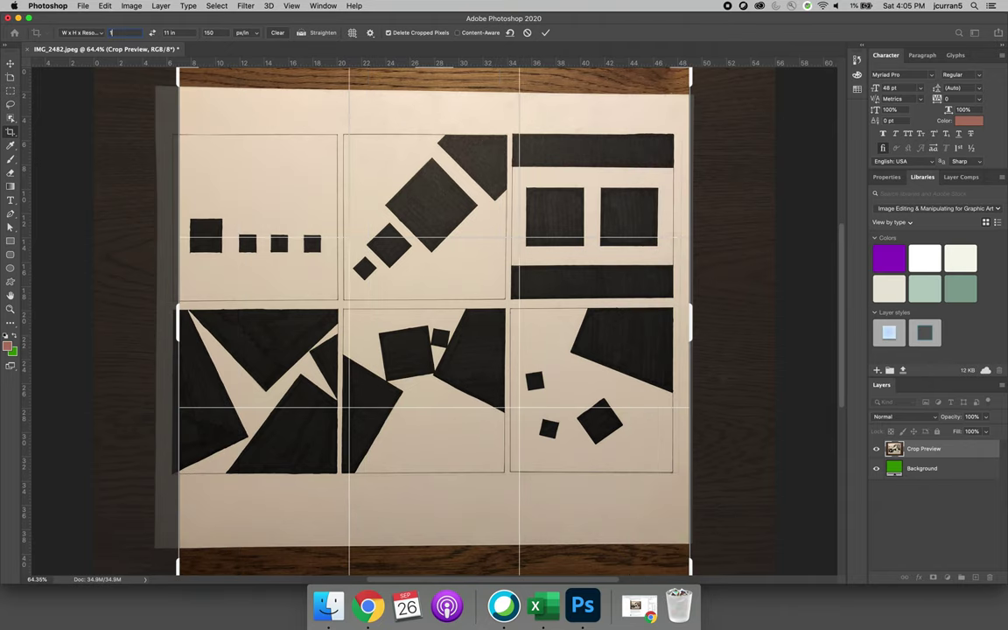
key(Tab)
text(8.5)
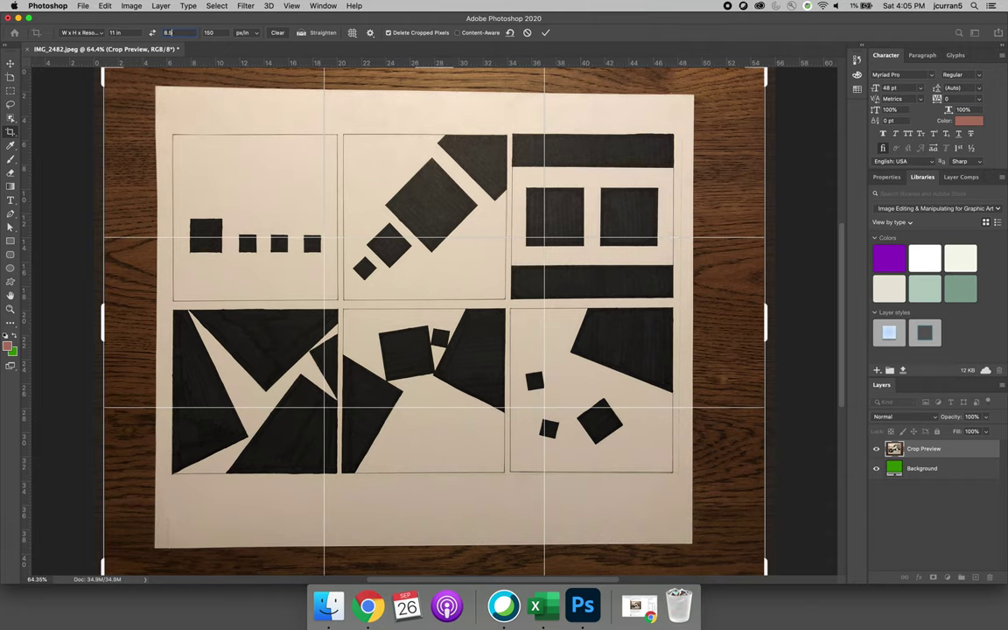
key(Tab)
text(300)
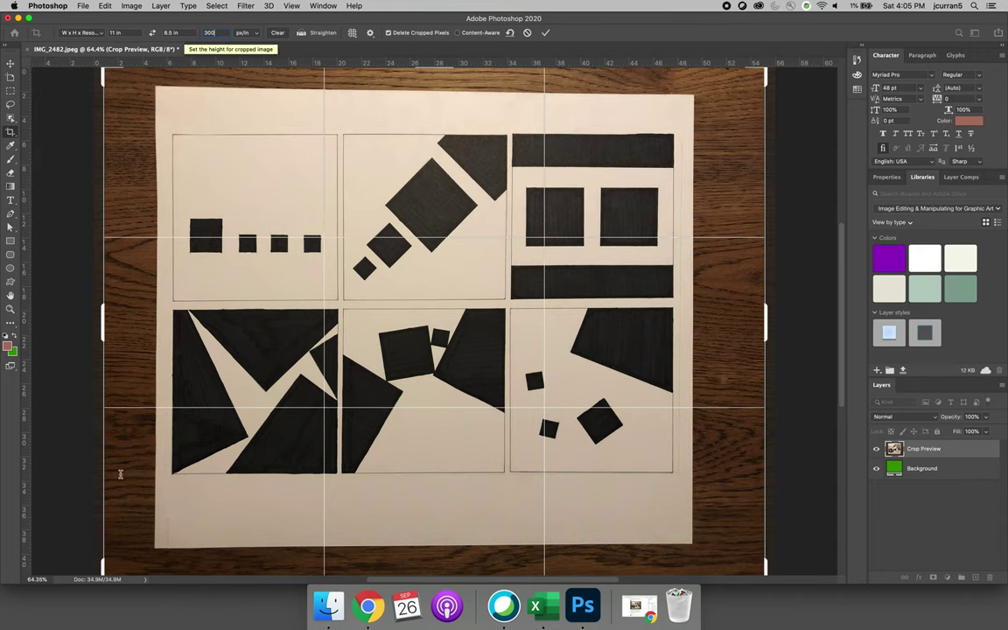
key(shift+Tab)
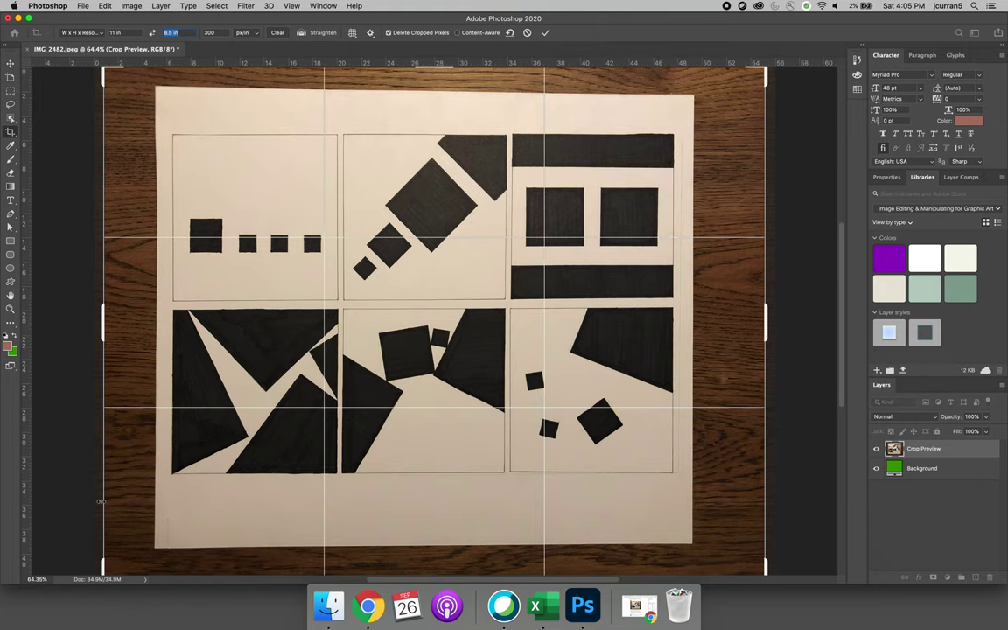
- Zoom out and drag the crop's top-left and bottom-right corners to the paper edges
scroll(101, 500, down, 3)
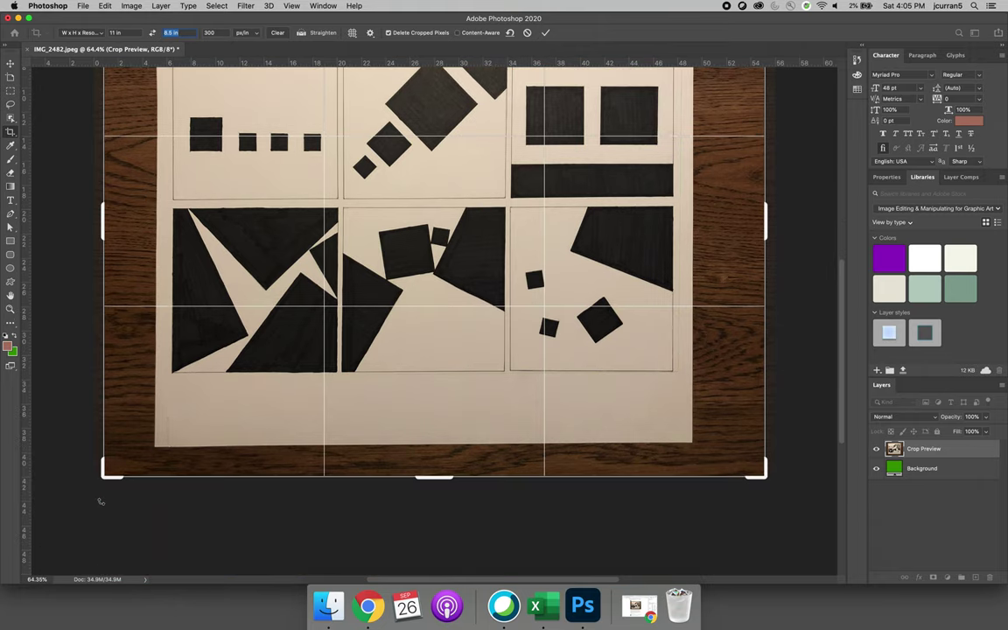
key(cmd+0)
key(super+minus)
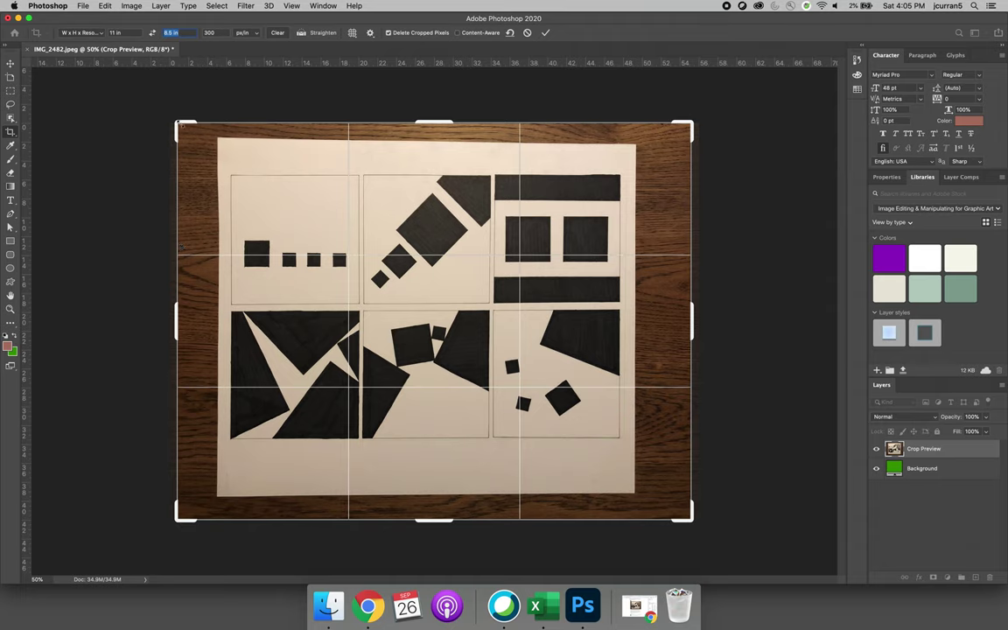
drag(200, 128, 207, 136)
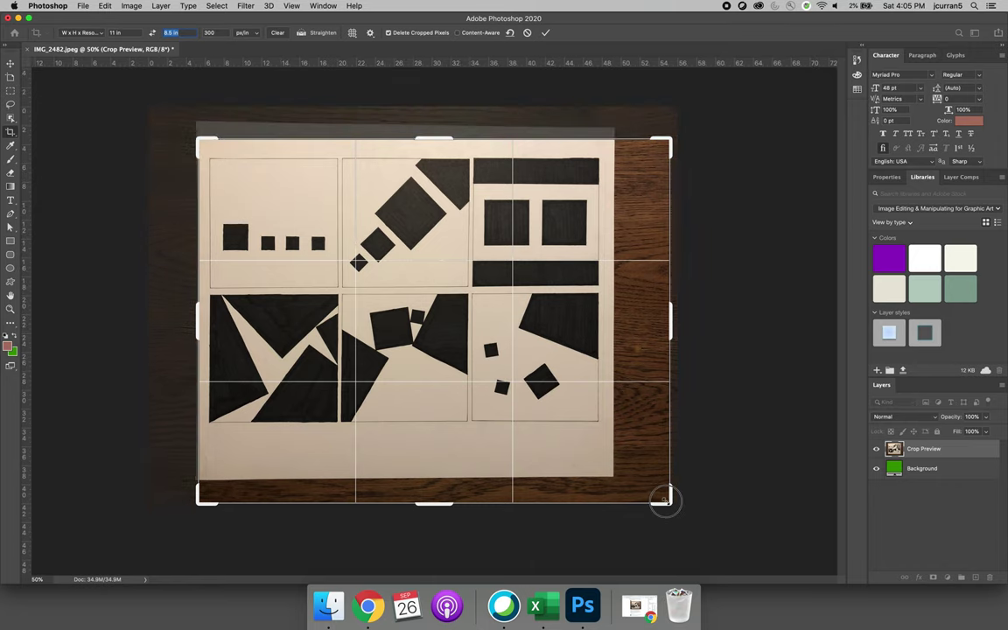
mouse_move(643, 483)
mouse_down()
mouse_move(634, 466)
mouse_move(640, 478)
mouse_up()
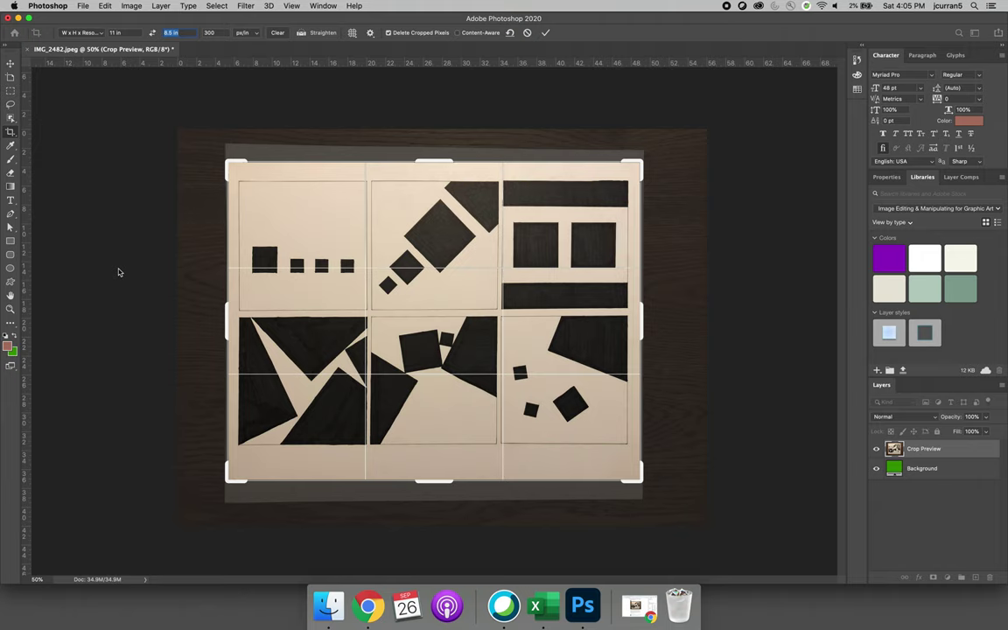
- Commit the crop and drag the Layers panel out to float over the canvas
click(546, 33)
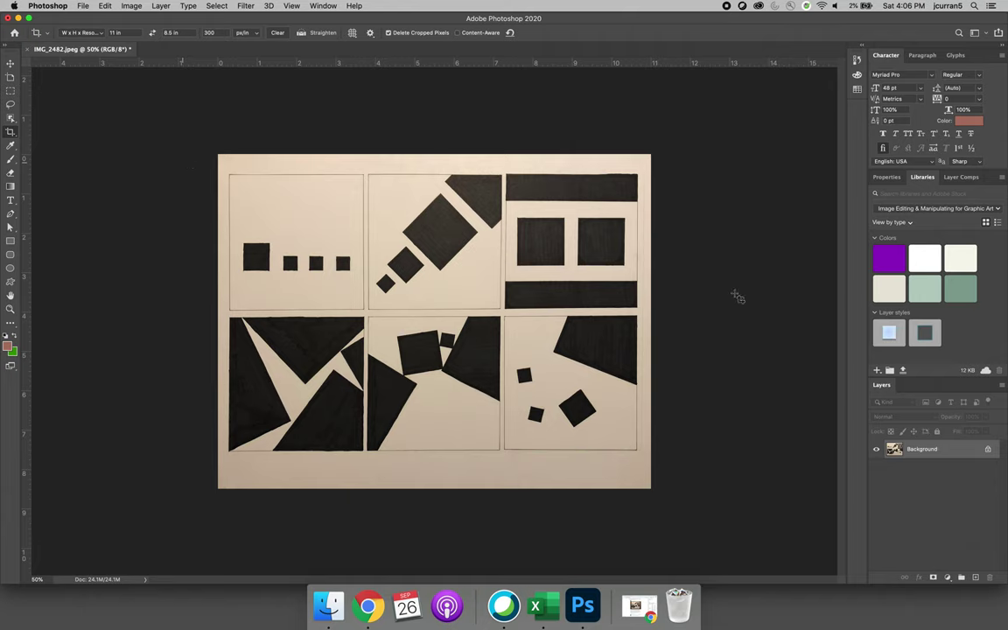
drag(869, 377, 666, 116)
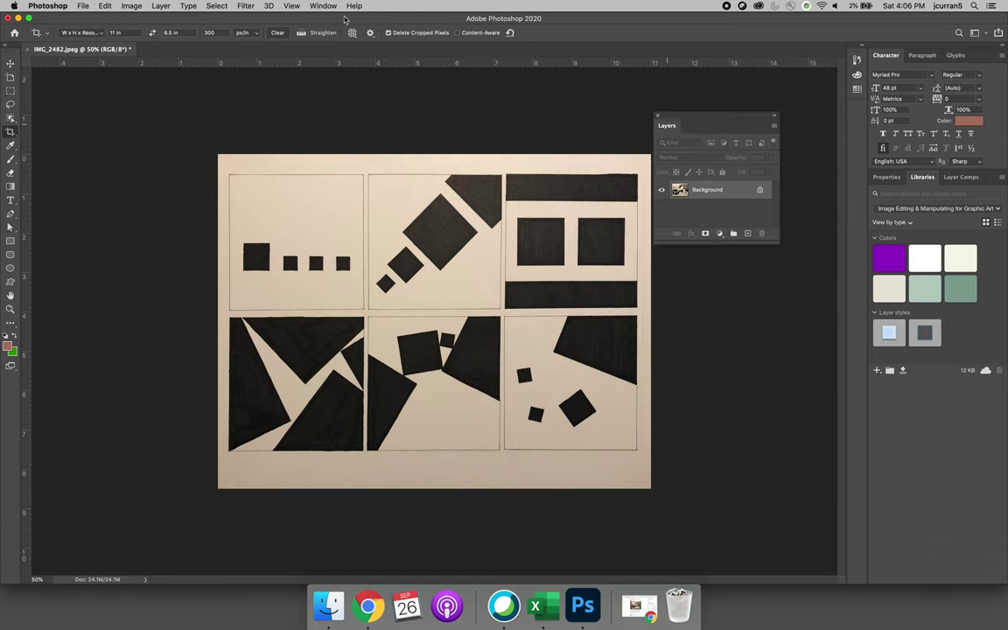
- Show and enlarge the Layers panel, add a Levels adjustment layer, and float its Properties
click(323, 6)
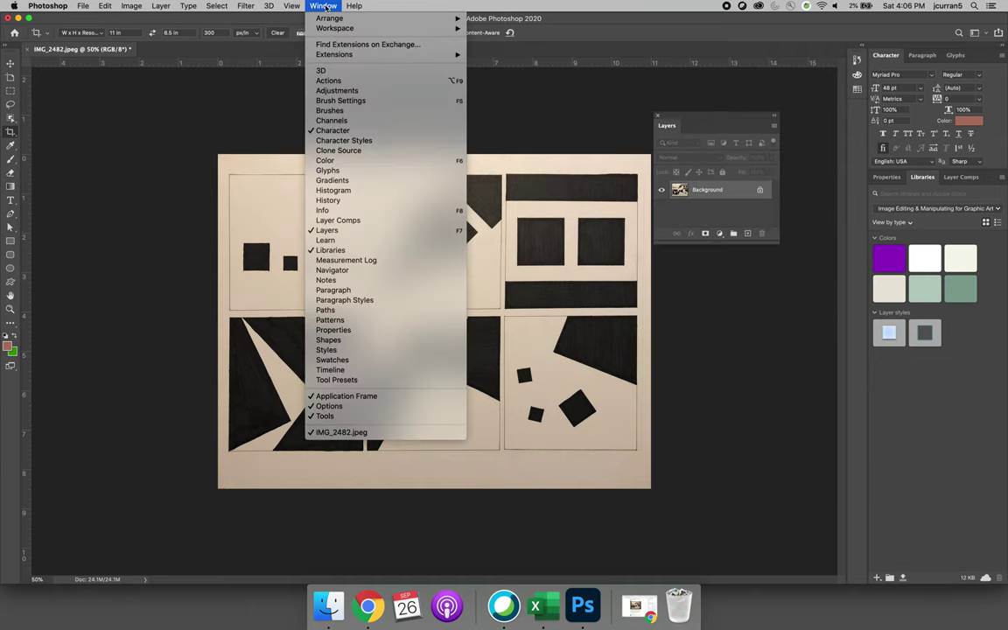
click(335, 230)
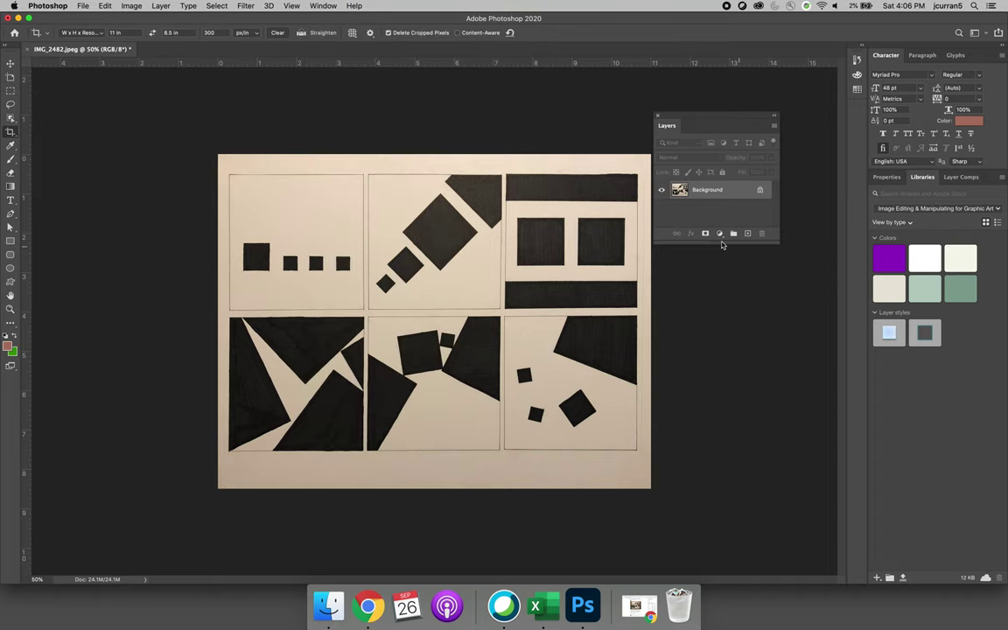
drag(711, 242, 716, 289)
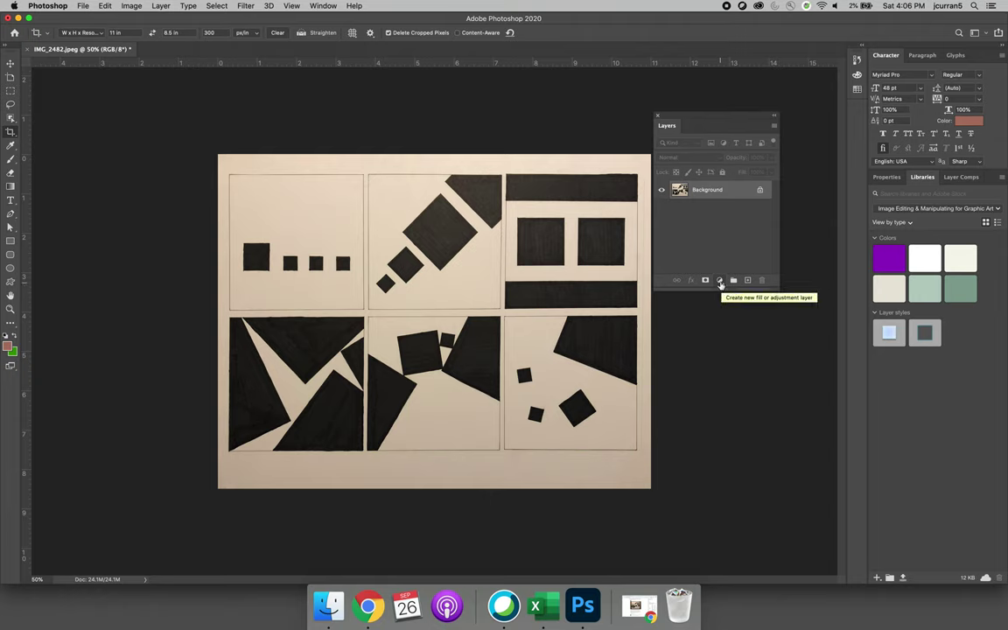
click(720, 282)
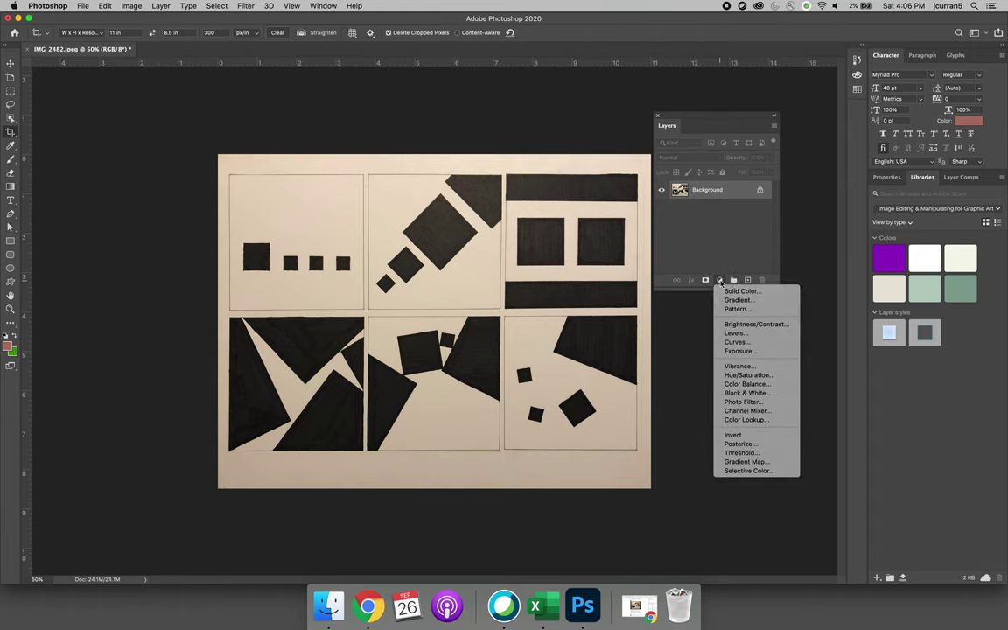
click(744, 335)
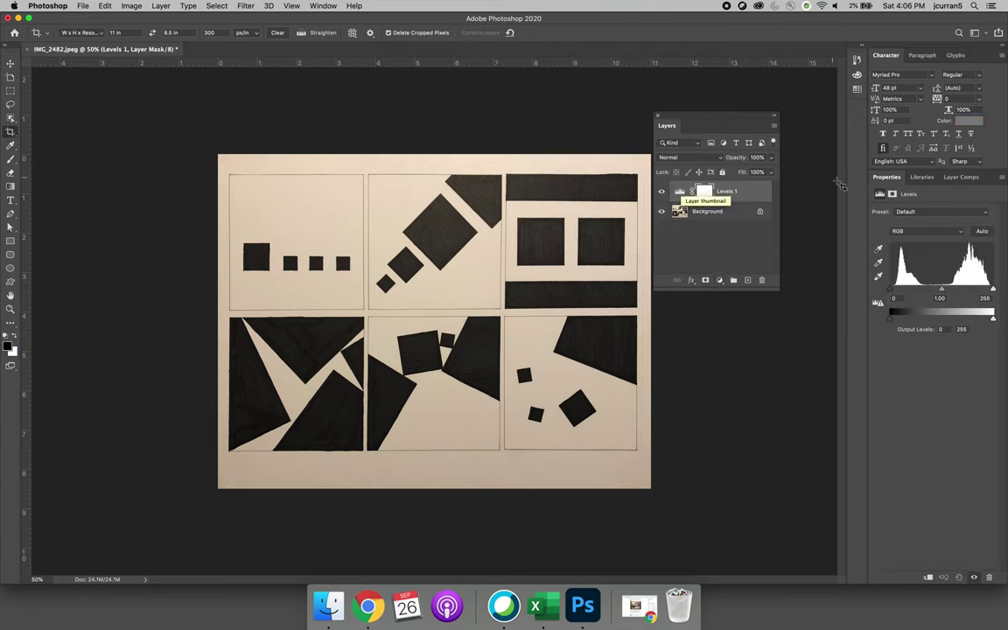
drag(887, 181, 671, 314)
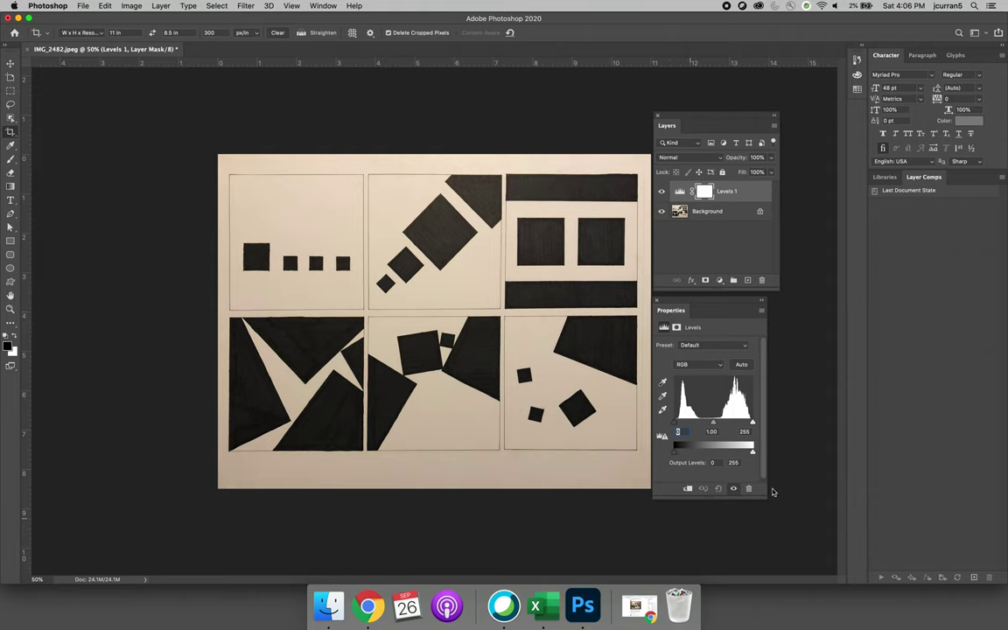
- Float the Levels Properties panel and widen it so the histogram is larger
drag(762, 497, 832, 496)
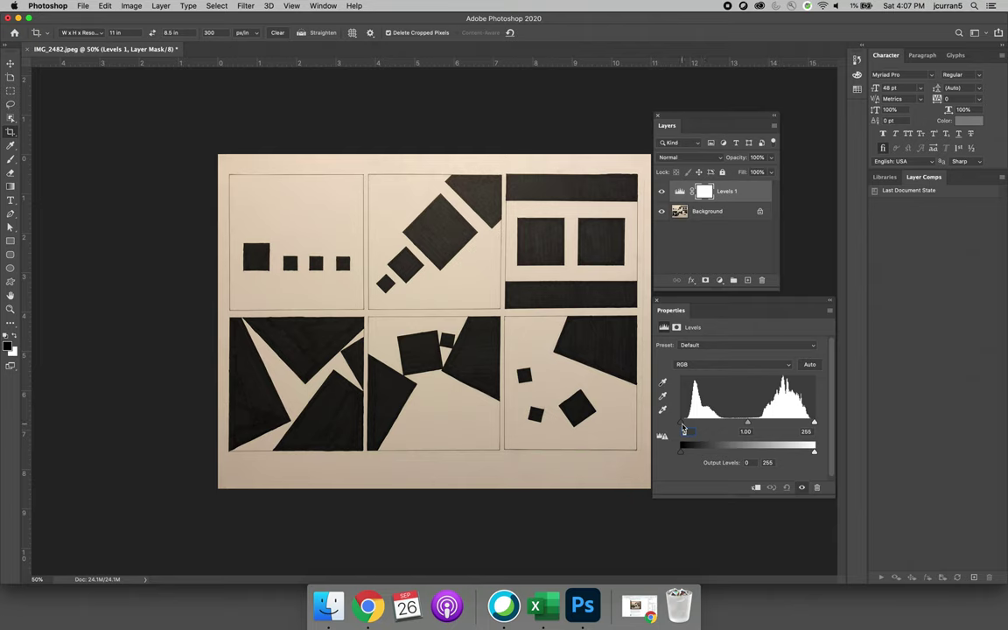
click(684, 431)
- Raise the Levels 1 black input point from 0 to 76, deepening the shapes to solid black
click(683, 427)
drag(682, 426, 714, 422)
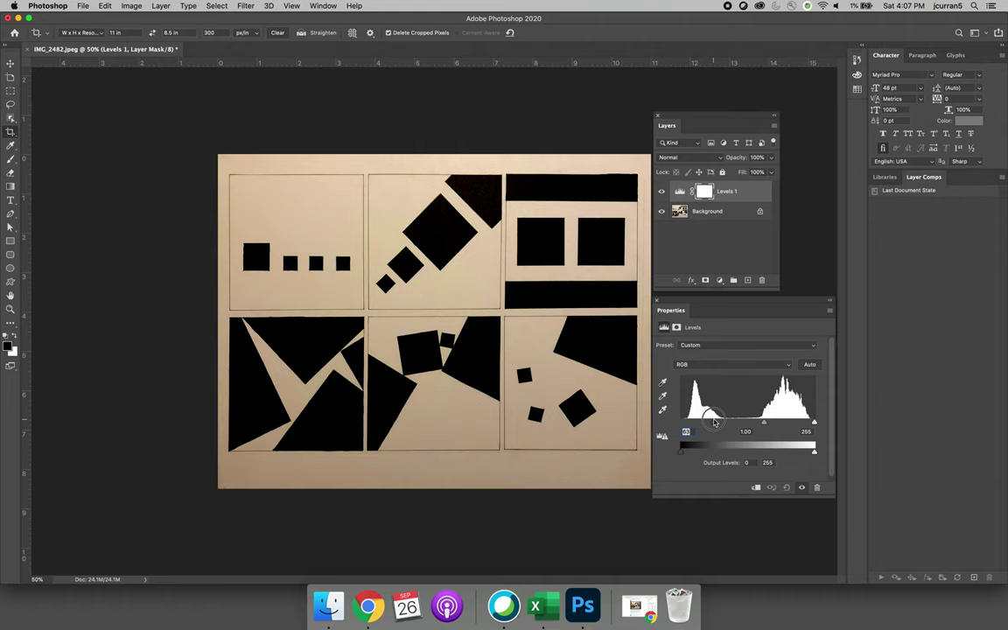
drag(714, 423, 722, 423)
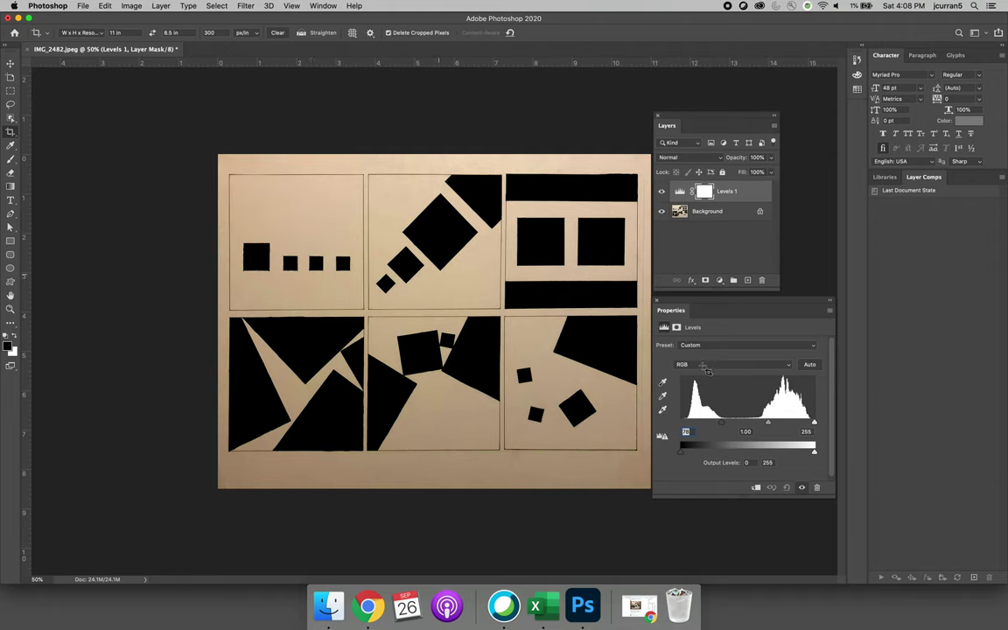
- Pull the Levels white input down past 157, then settle it at 157 to whiten the paper
click(814, 424)
drag(815, 424, 792, 426)
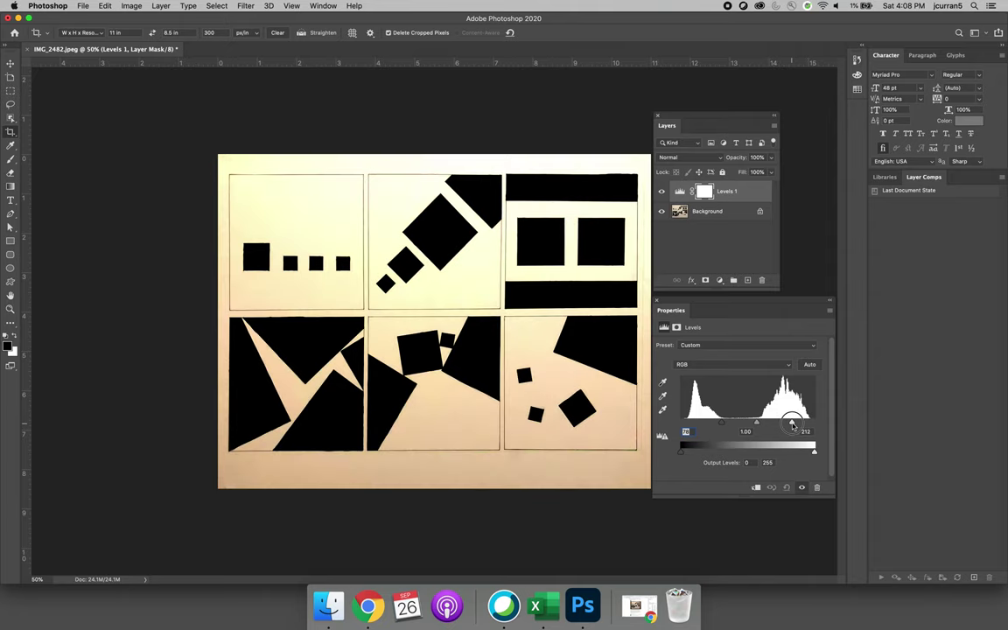
drag(792, 425, 752, 425)
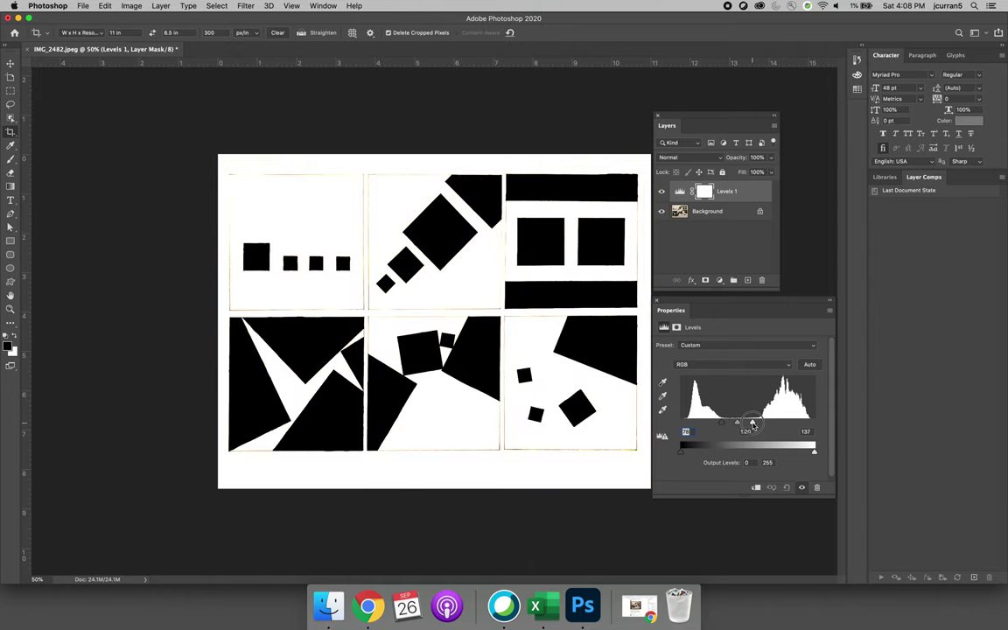
drag(752, 426, 763, 424)
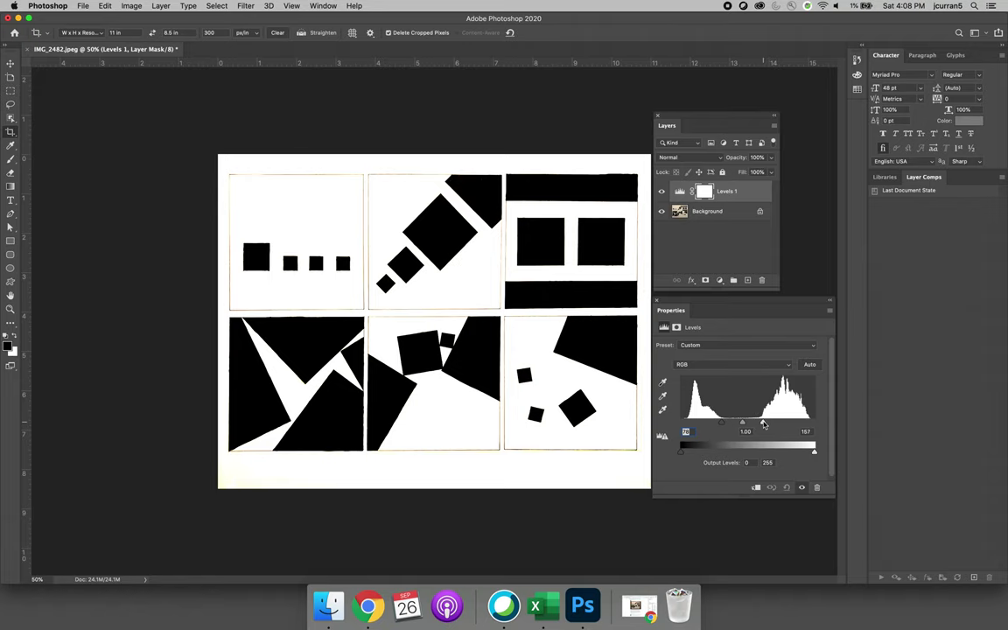
- Toggle the Levels 1 adjustment off and back on to compare before and after
click(662, 193)
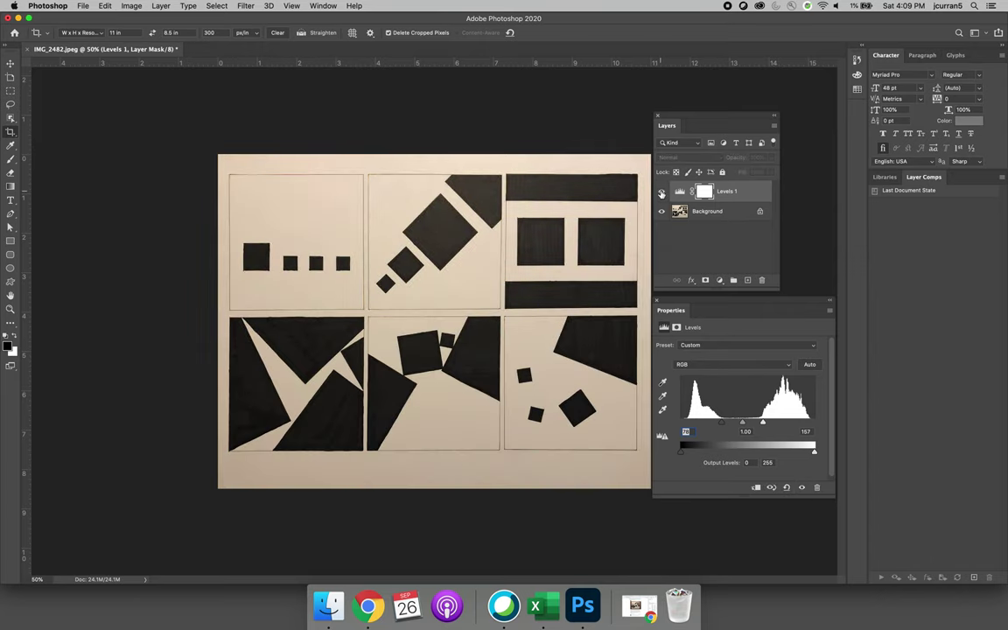
click(661, 192)
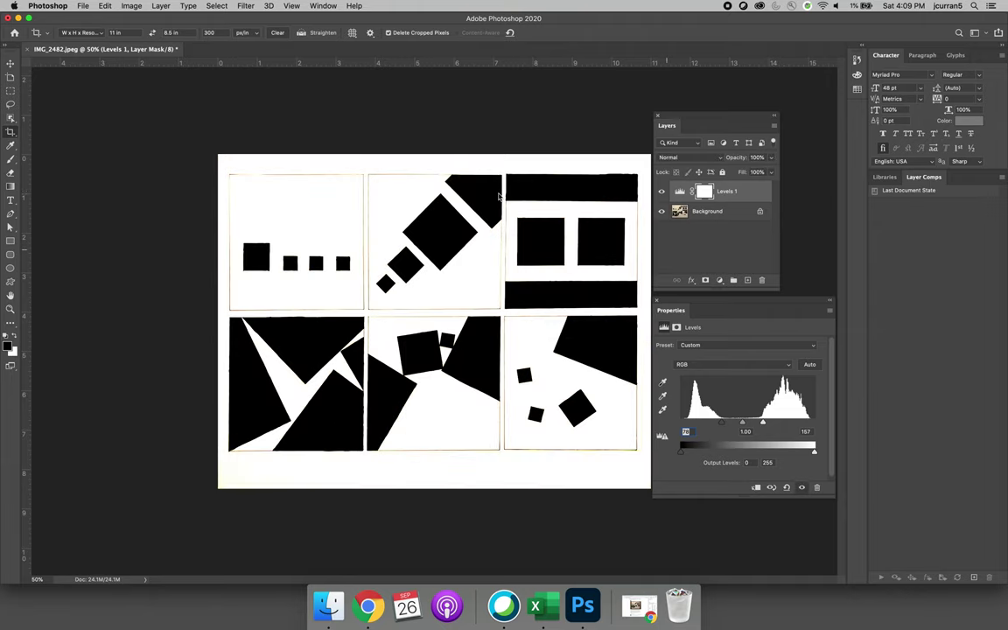
click(84, 6)
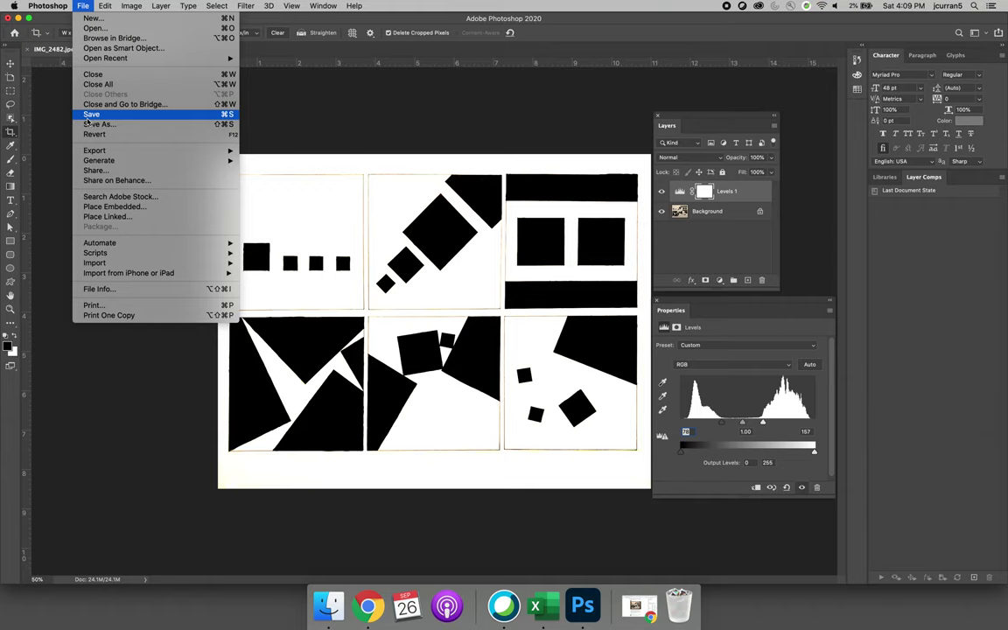
- Choose Save As, opt to save on this computer rather than the cloud, and bring up the Save As dialog
click(94, 124)
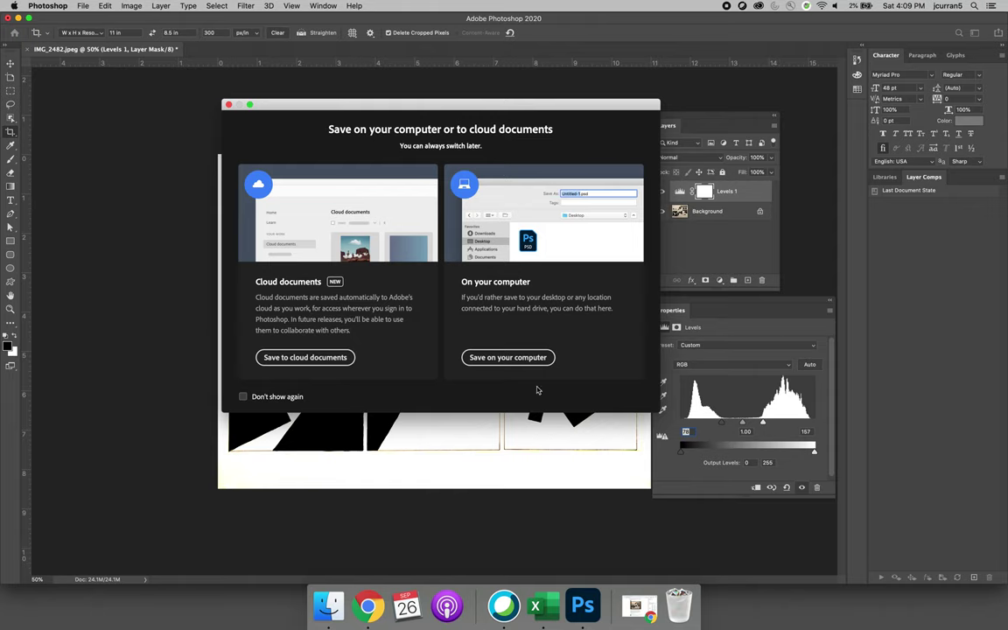
click(514, 361)
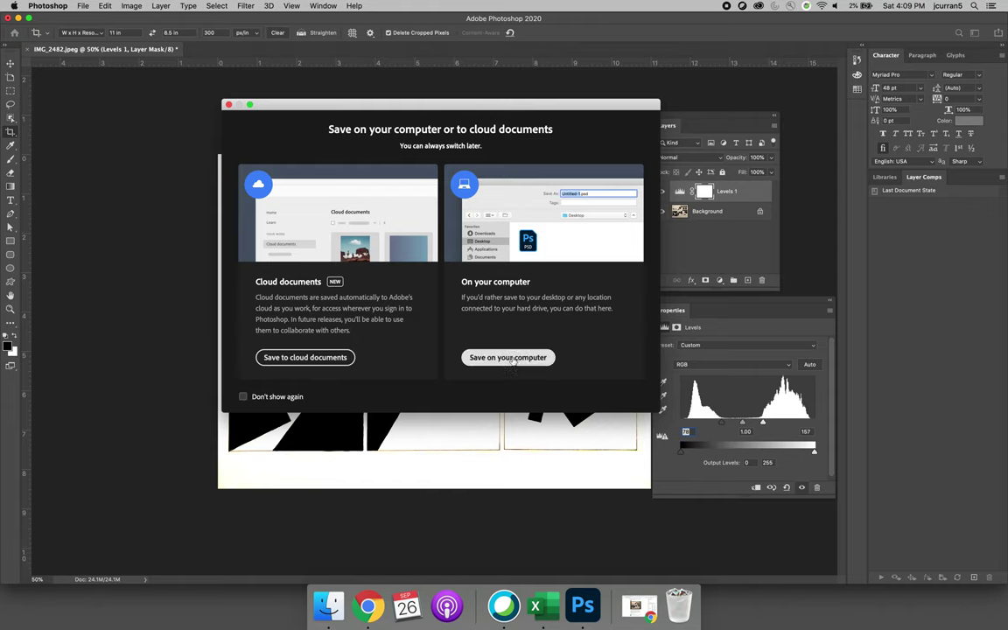
click(506, 361)
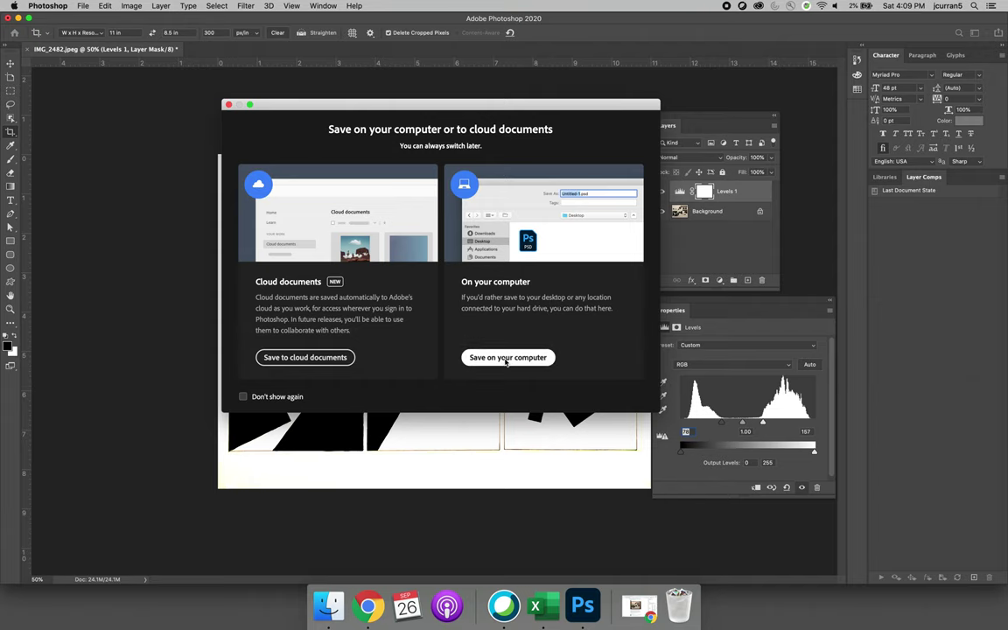
click(506, 360)
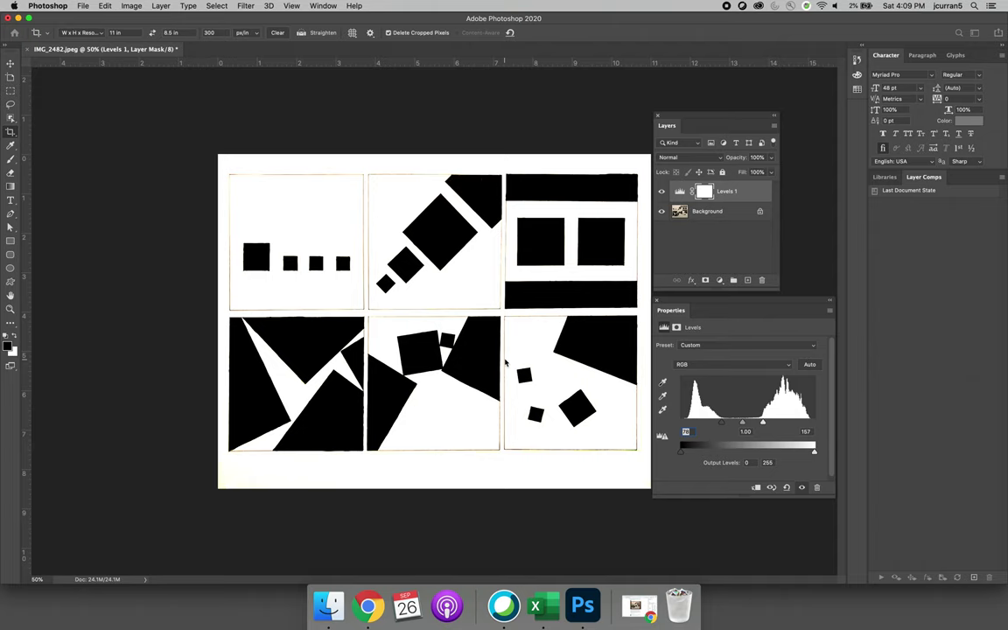
key(super+shift+s)
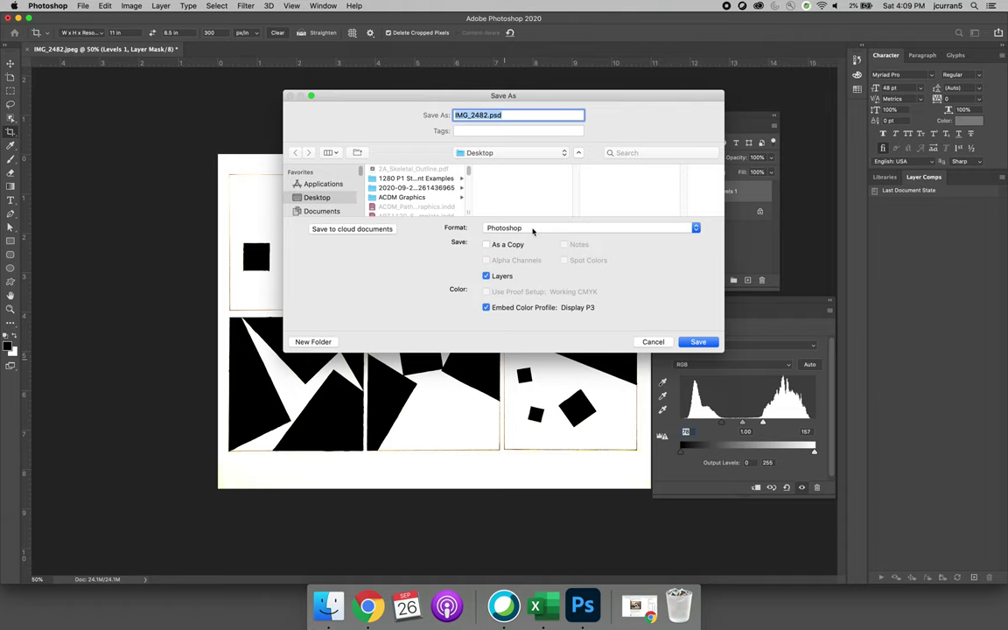
- Save the artwork to the Desktop as Crop_example.png, accepting the default PNG options
click(533, 230)
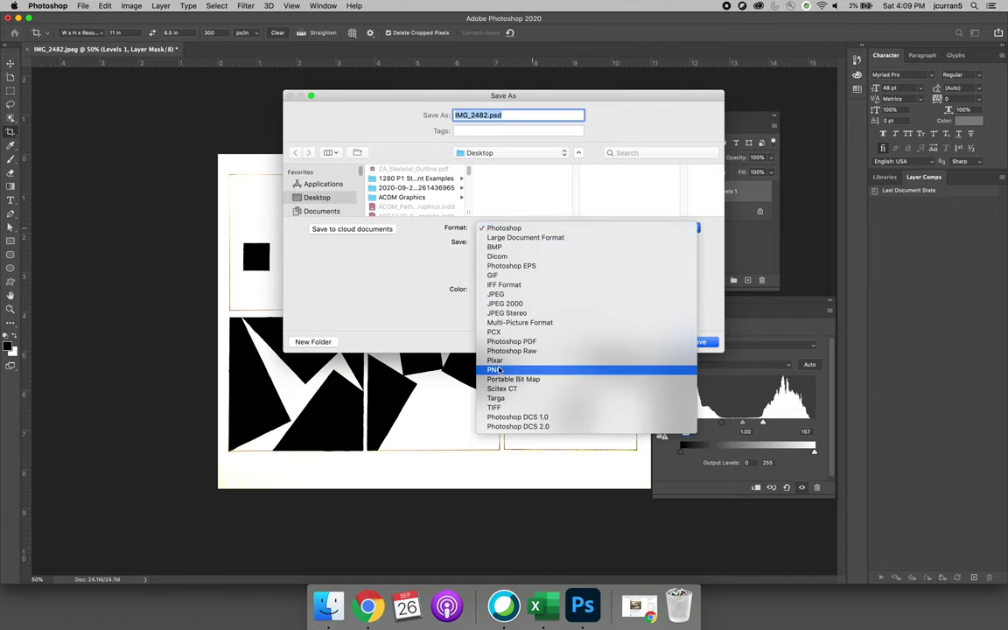
key(Escape)
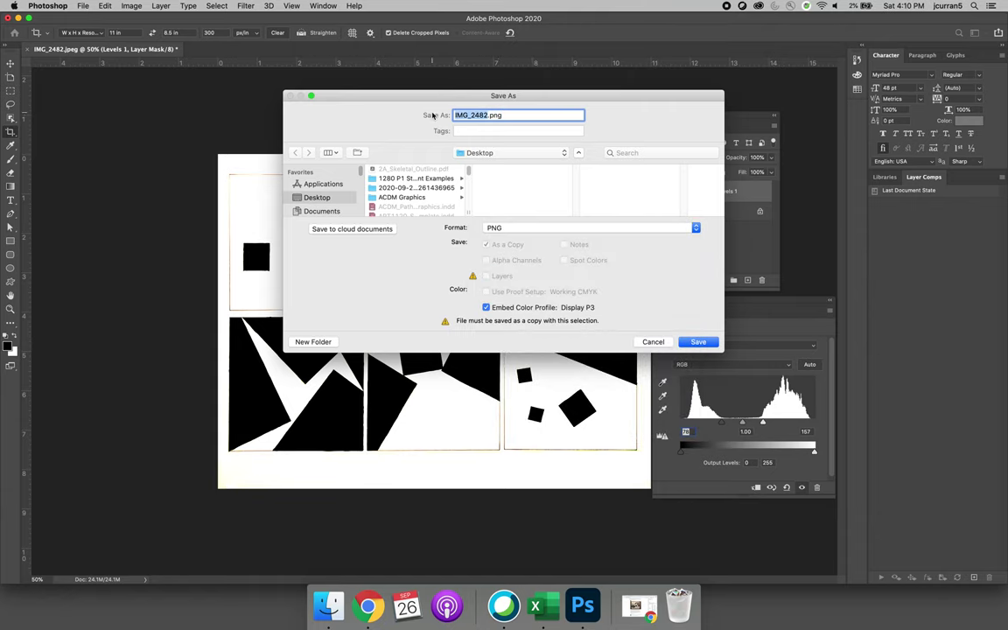
text(Crop_example)
click(700, 342)
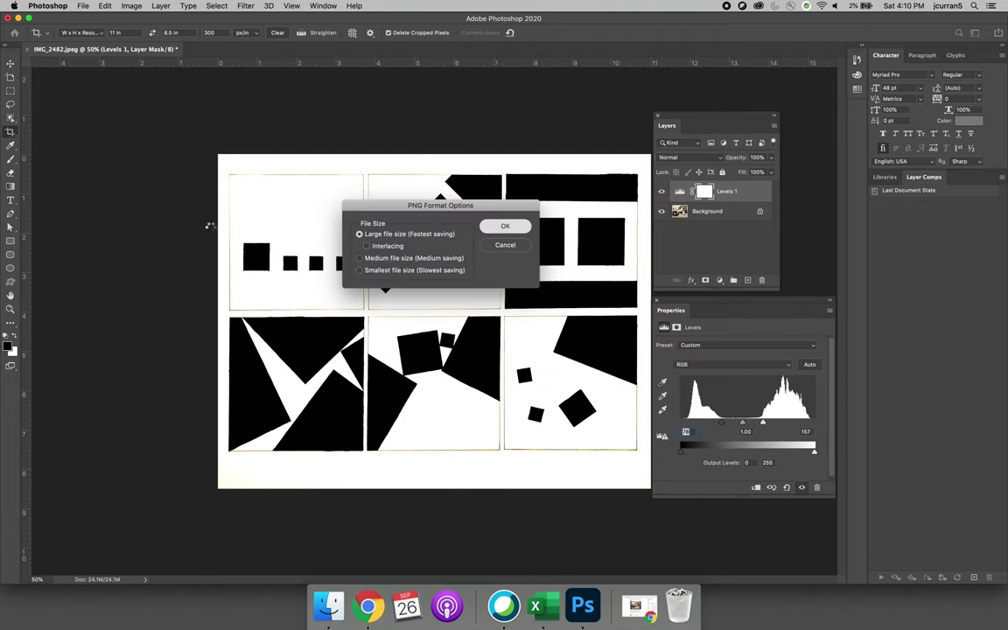
key(Return)
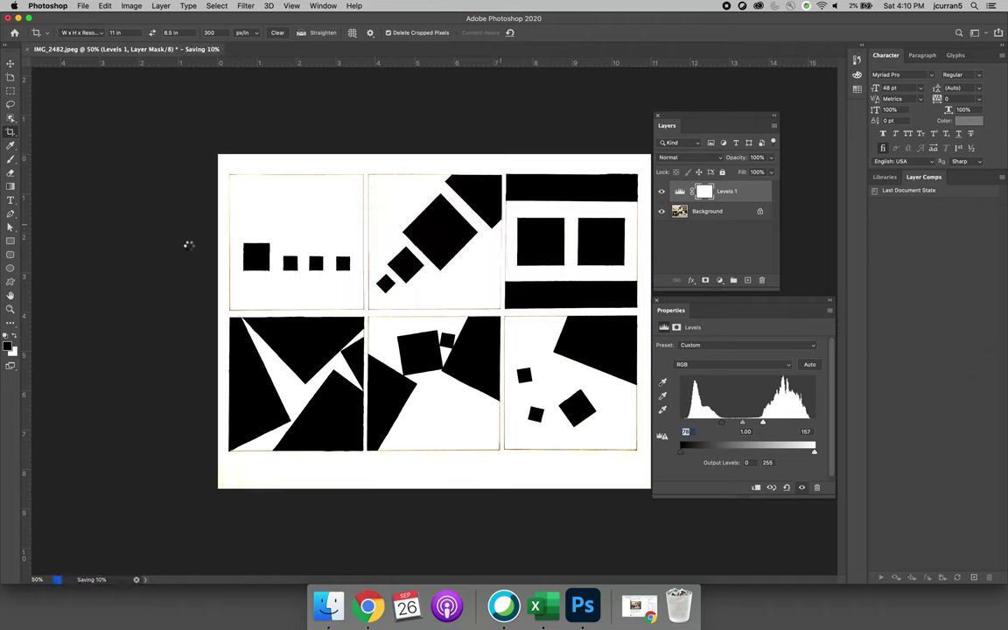